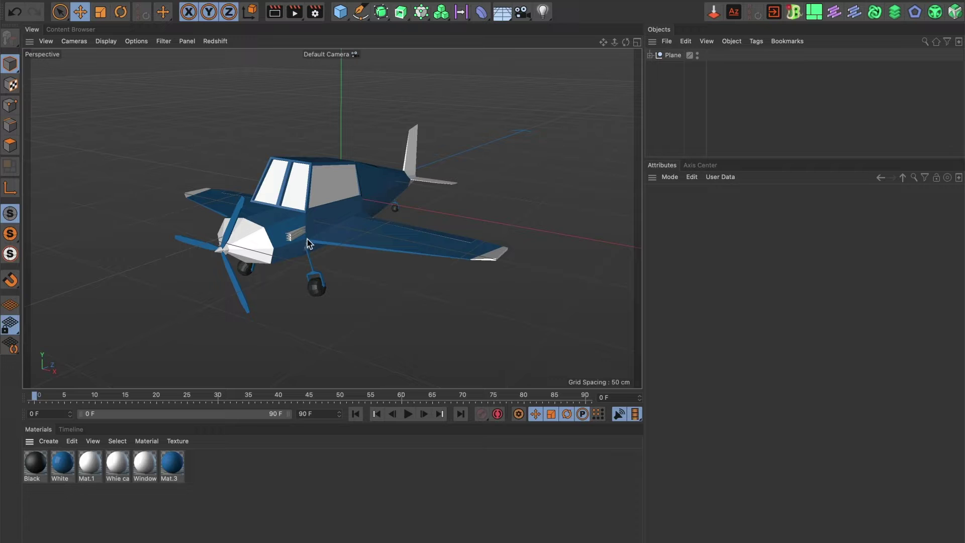
# Step: Orbit and zoom the viewport to inspect the blue-and-white low-poly airplane
pyautogui.keyDown('alt'); pyautogui.moveTo(300, 251); pyautogui.dragTo(335, 188); pyautogui.keyUp('alt')
pyautogui.scroll(2, 277, 245)
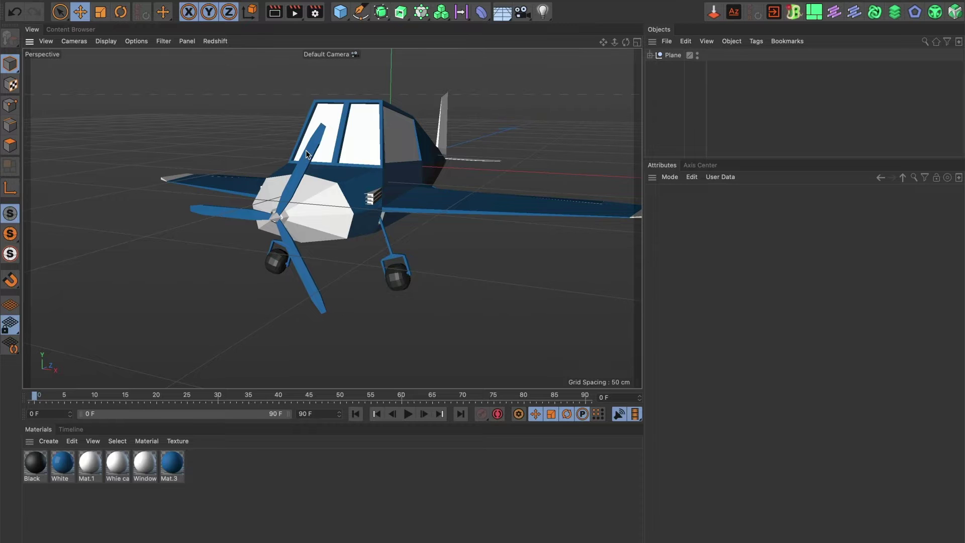
# Step: Select the Propeller under Plane and key its R.B bank rotation at 0° on frame 0
pyautogui.click(649, 55)
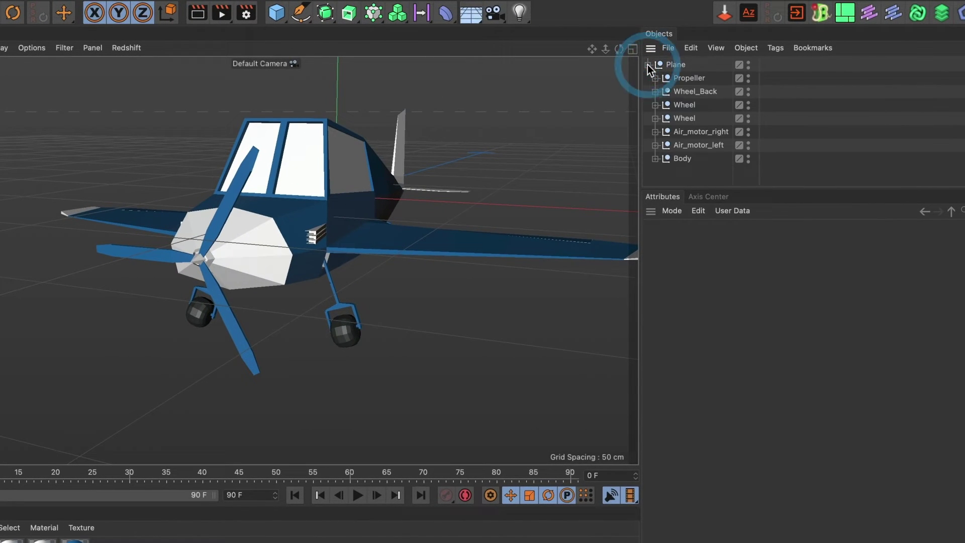
pyautogui.click(694, 79)
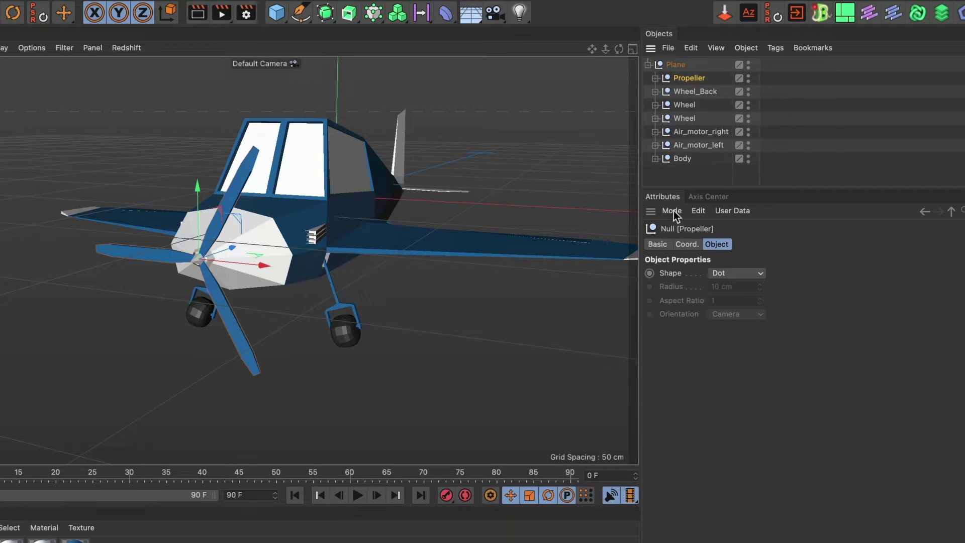
pyautogui.click(686, 249)
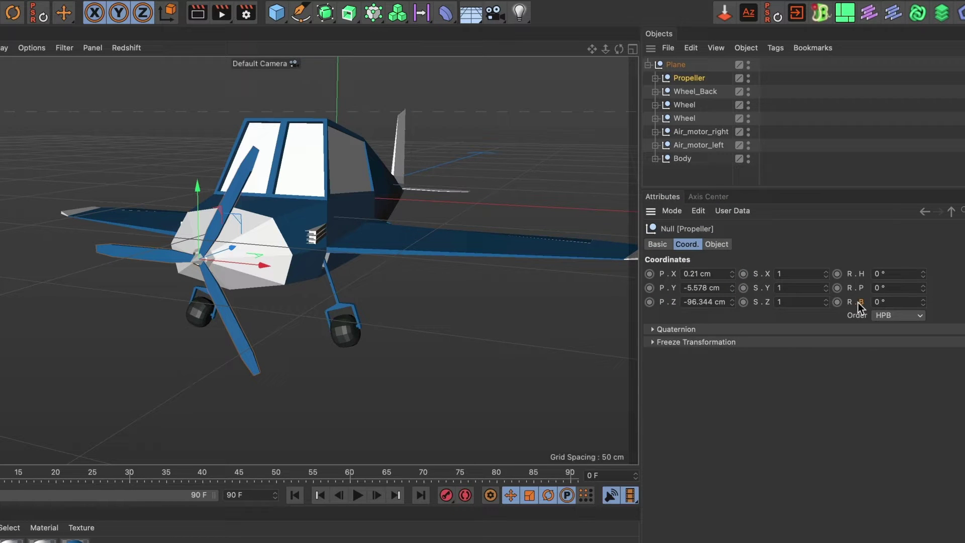
pyautogui.moveTo(922, 302); pyautogui.dragTo(934, 332)
pyautogui.click(903, 301)
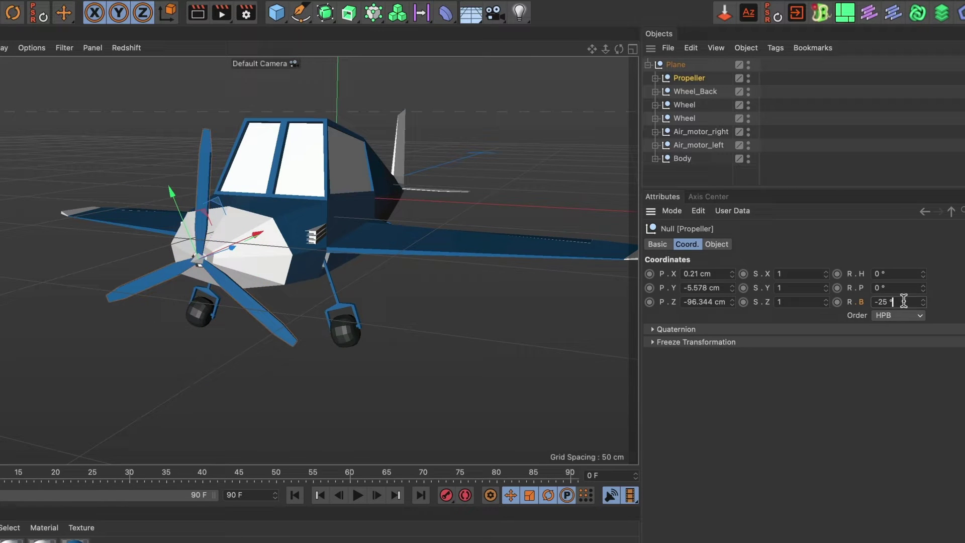
pyautogui.click(825, 300)
pyautogui.hotkey('ctrl', 'z')
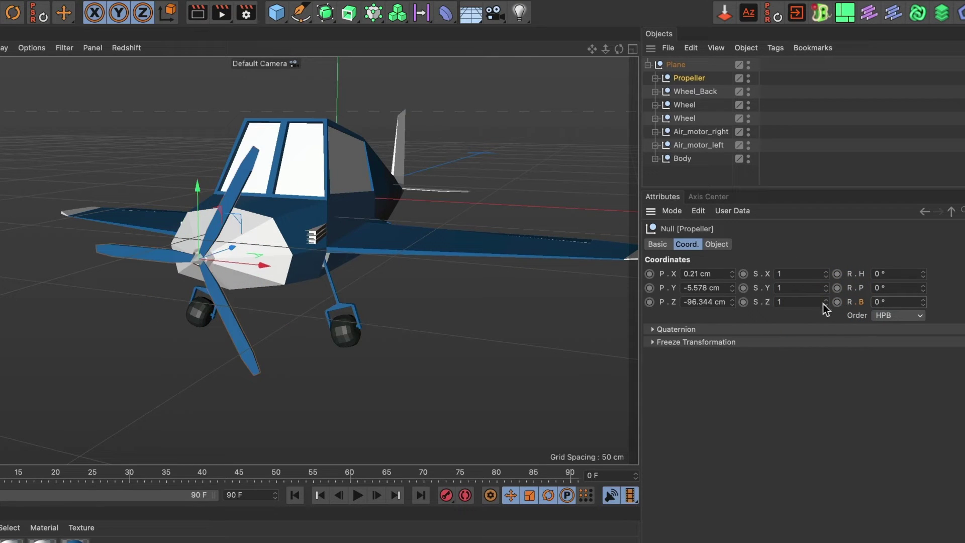
pyautogui.click(837, 301)
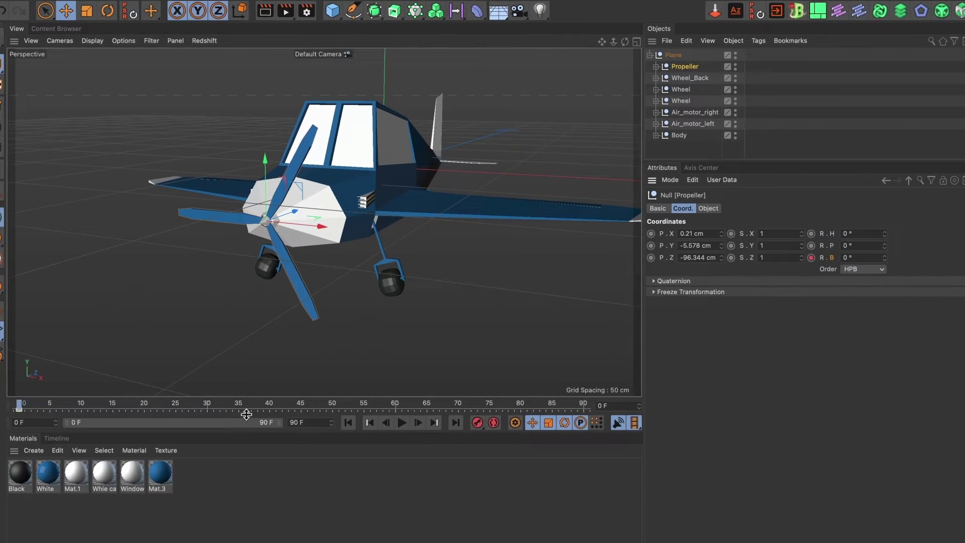
# Step: At frame 90, key the Propeller's R.B to 3000° and play back the spin
pyautogui.moveTo(33, 397); pyautogui.dragTo(611, 394)
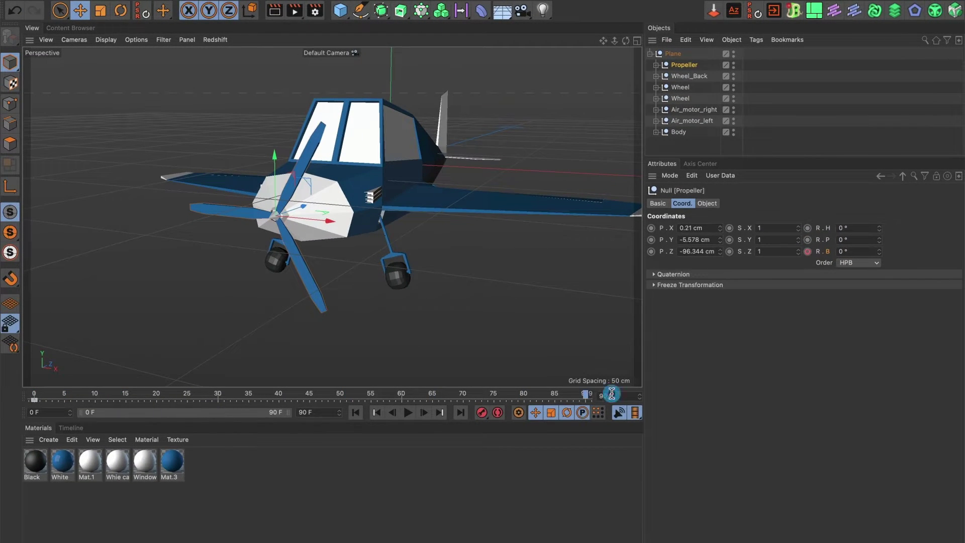
pyautogui.click(854, 251)
pyautogui.write('3000')
pyautogui.press('Return')
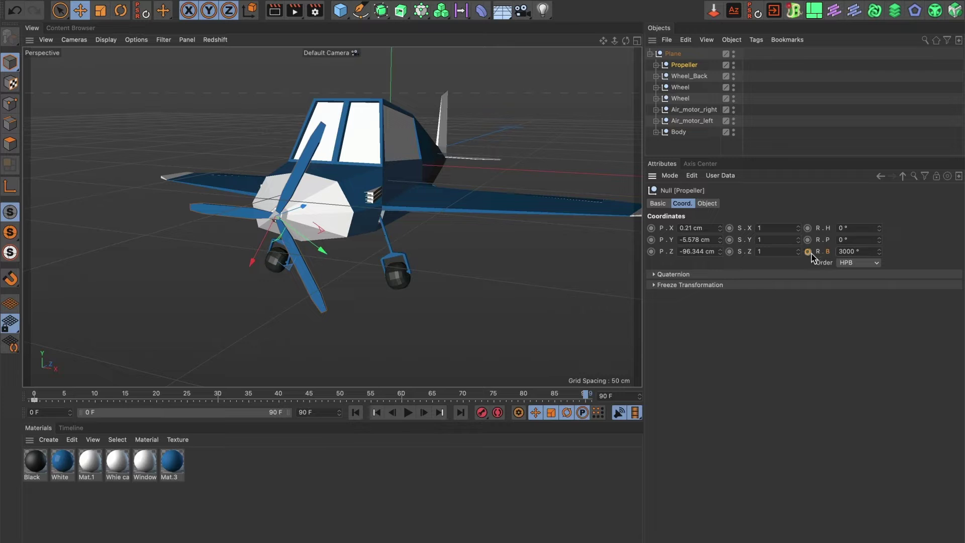
pyautogui.click(807, 252)
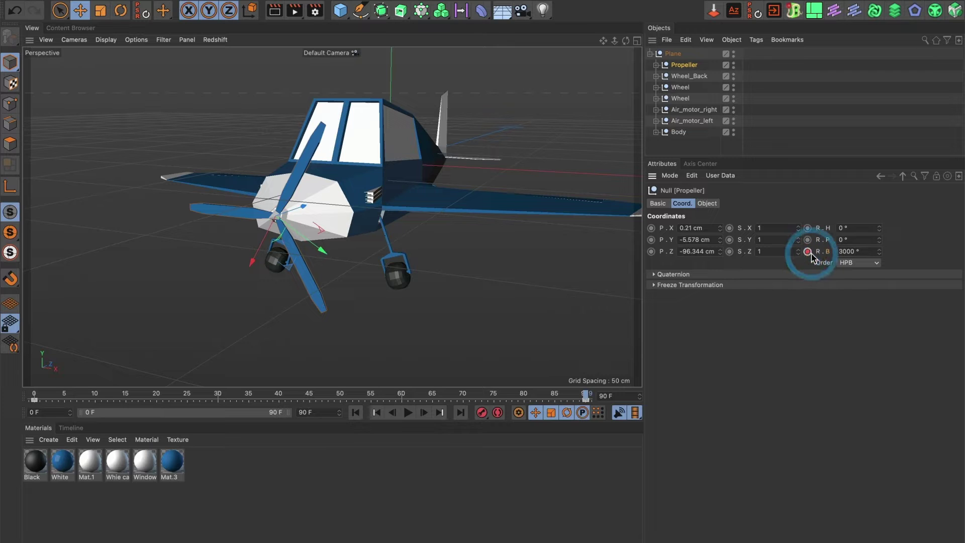
pyautogui.click(408, 413)
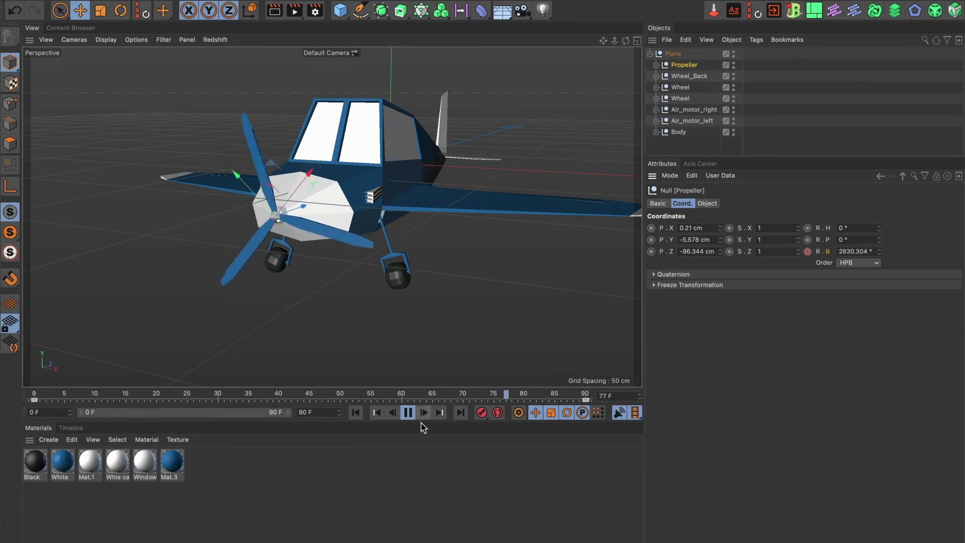
# Step: Set the frame 0 and frame 90 rotation keys to Linear interpolation and replay to verify
pyautogui.click(408, 413)
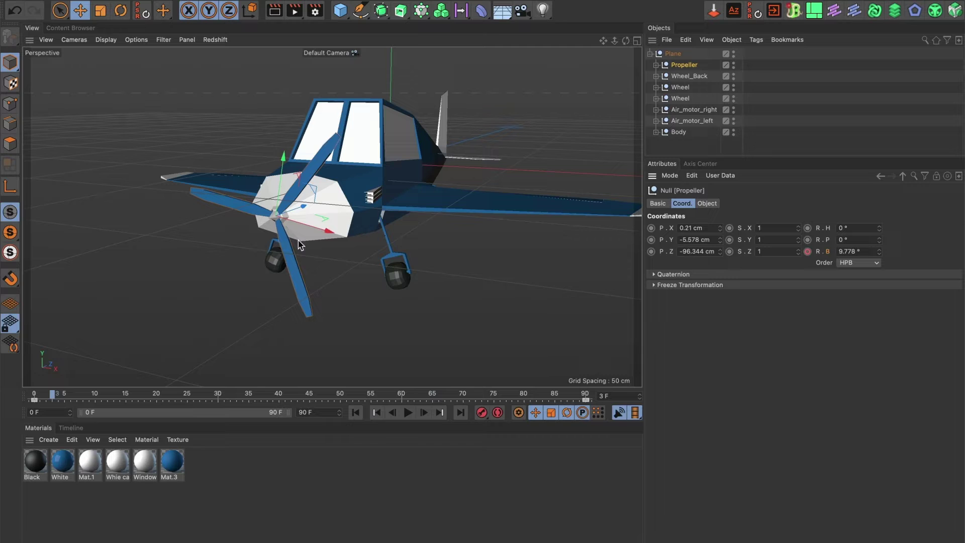
pyautogui.click(34, 400)
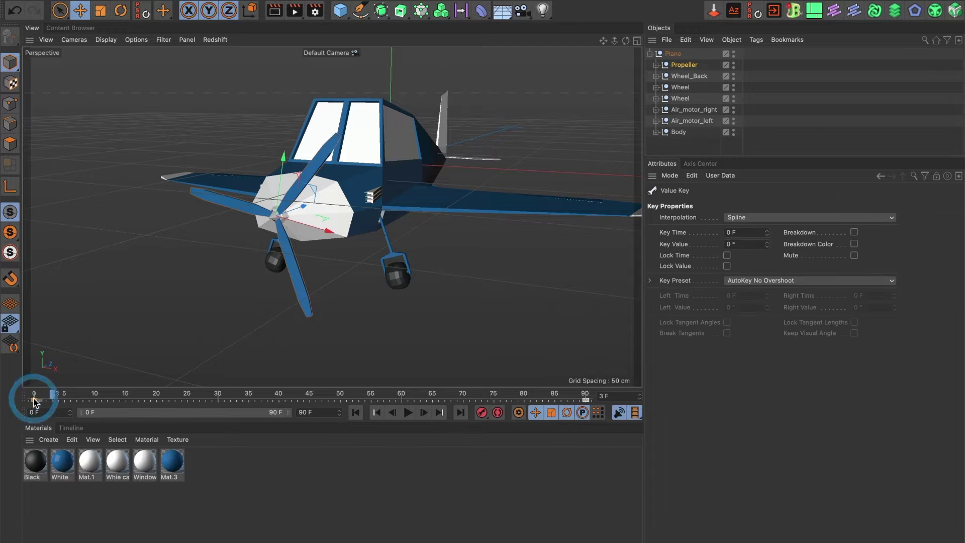
pyautogui.click(738, 219)
pyautogui.click(737, 233)
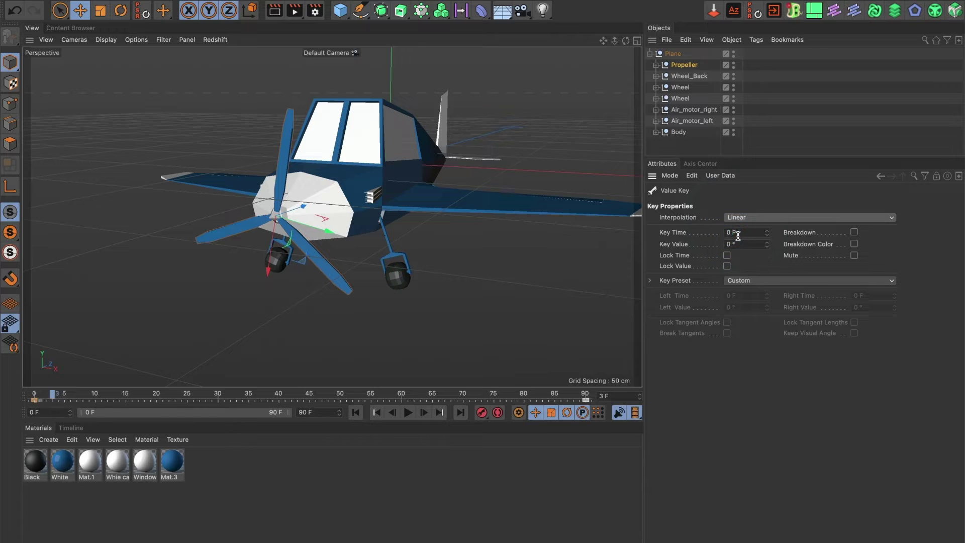
pyautogui.click(586, 401)
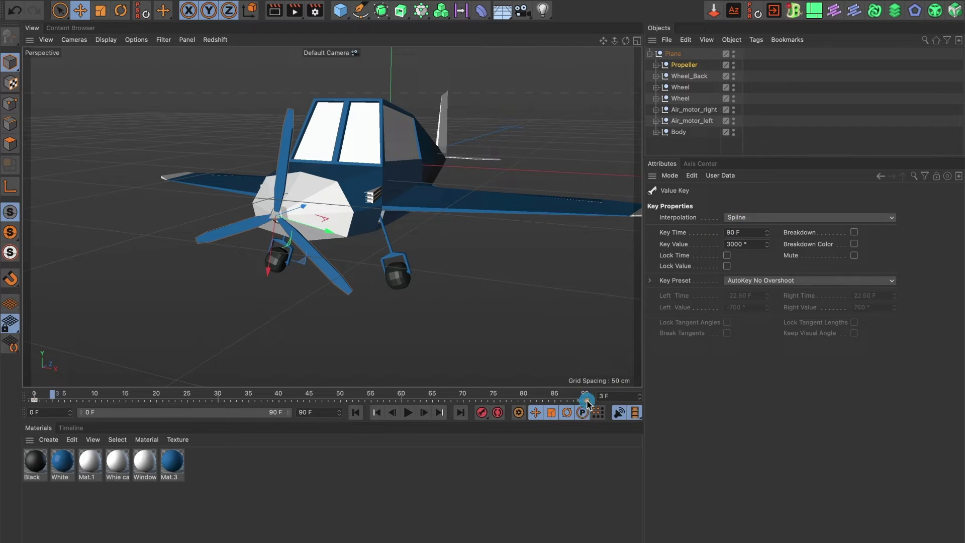
pyautogui.click(763, 219)
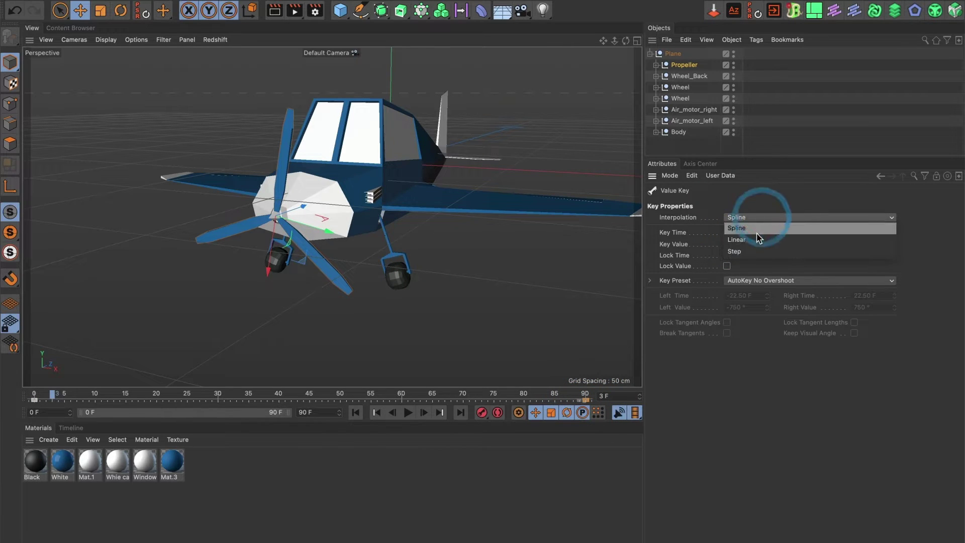
pyautogui.click(756, 239)
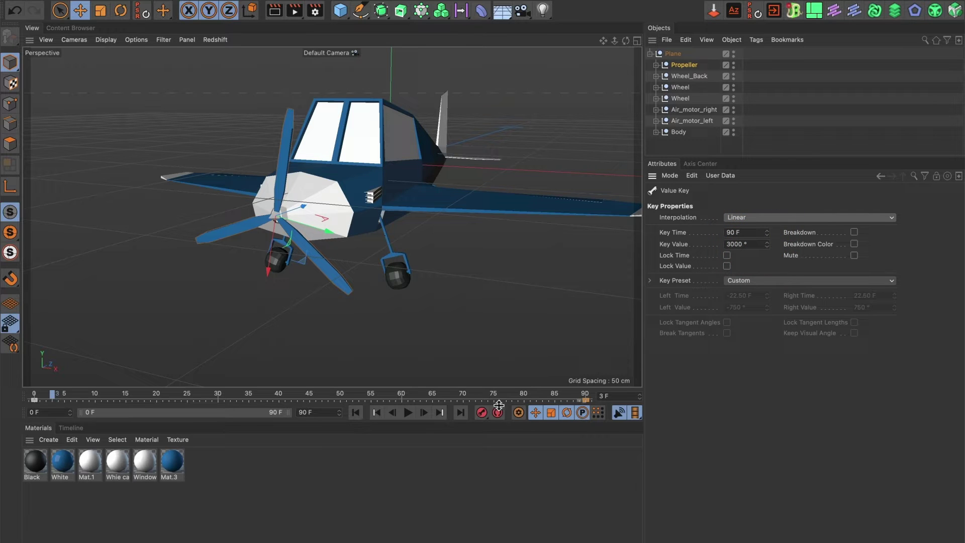
pyautogui.click(408, 413)
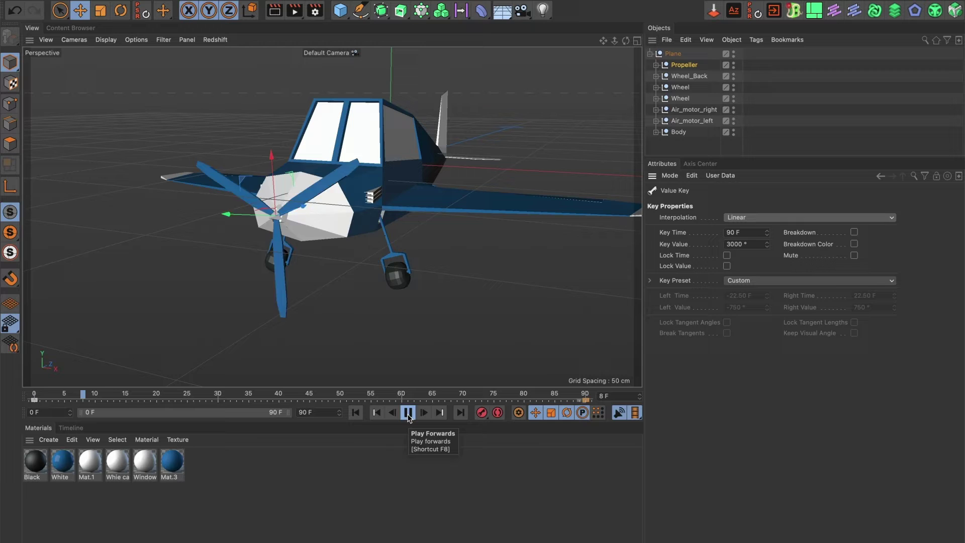
pyautogui.click(408, 414)
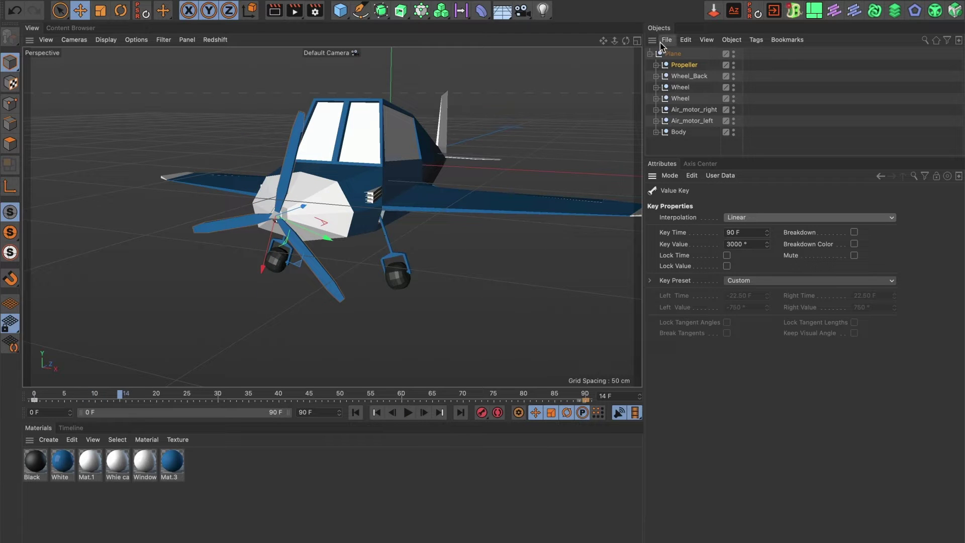
pyautogui.click(651, 53)
# Step: Add a Circle spline around the plane from the spline shapes flyout
pyautogui.click(563, 142)
pyautogui.keyDown('alt'); pyautogui.moveTo(543, 155); pyautogui.dragTo(332, 222); pyautogui.keyUp('alt')
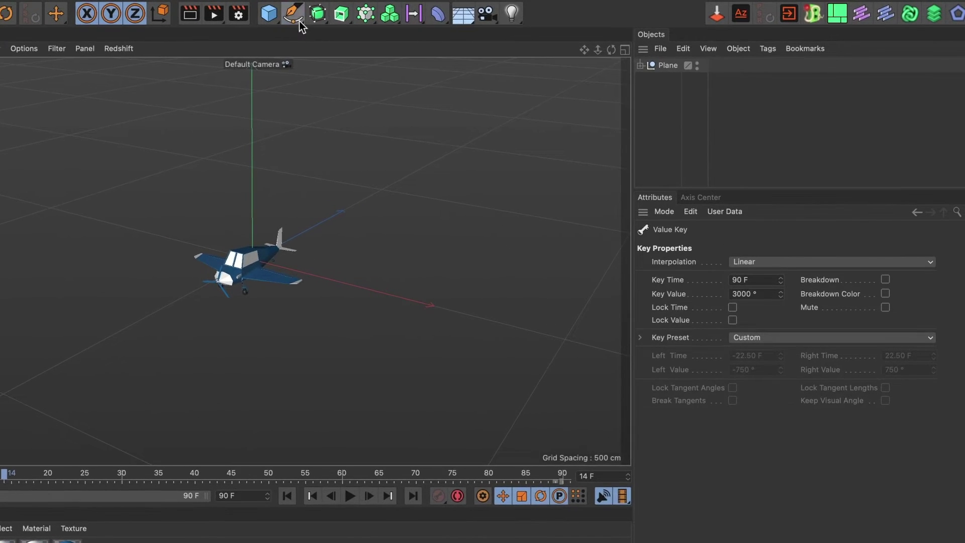
pyautogui.click(300, 21)
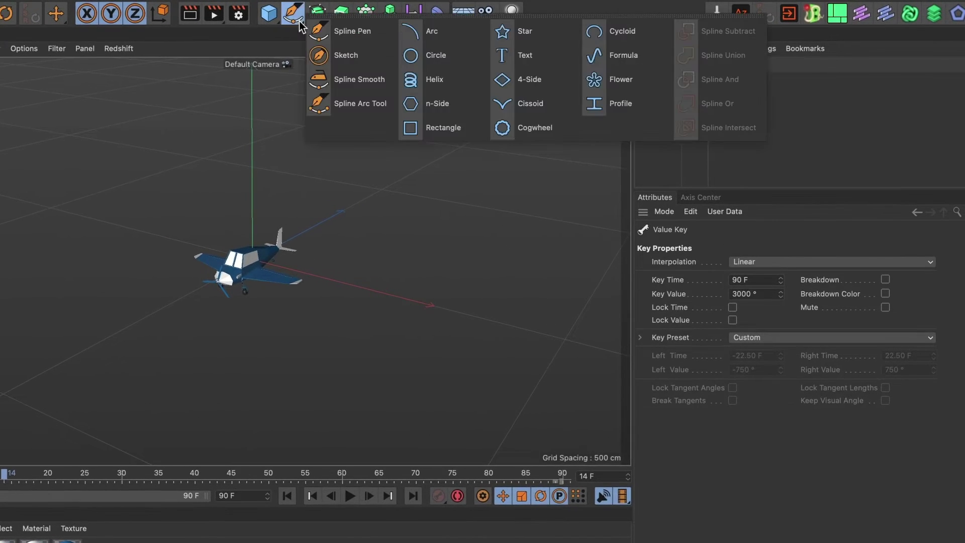
pyautogui.click(439, 59)
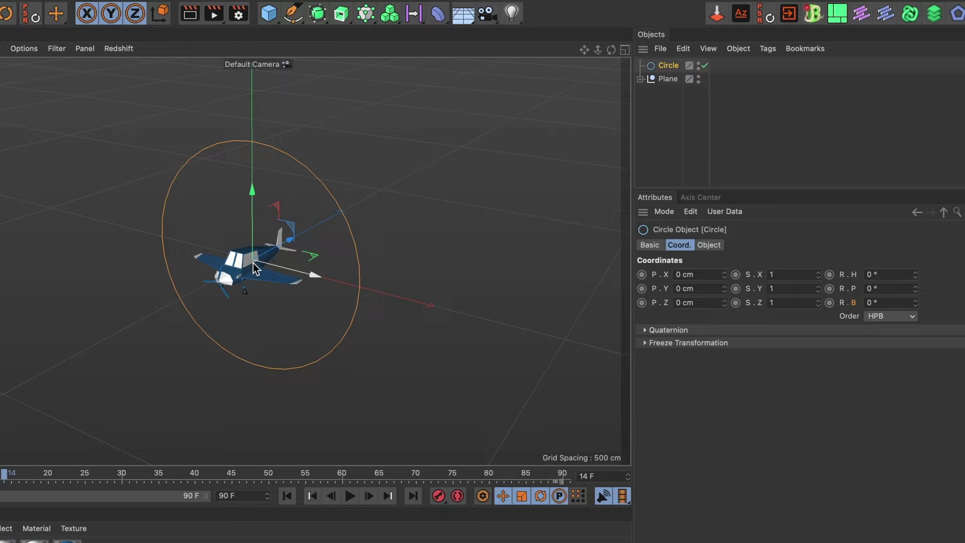
# Step: Set the Circle's Plane option to XZ so the 200 cm ring lies flat
pyautogui.scroll(6, 255, 268)
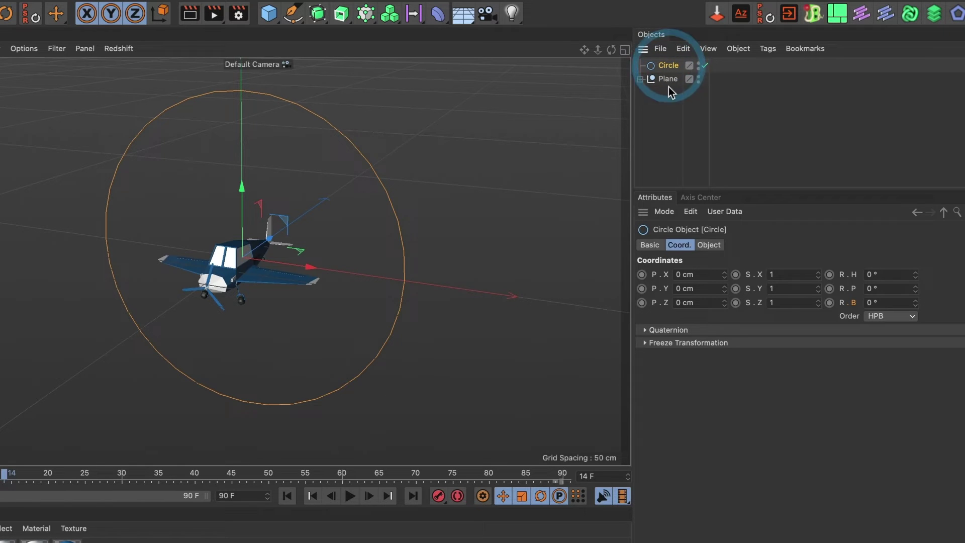
pyautogui.click(710, 245)
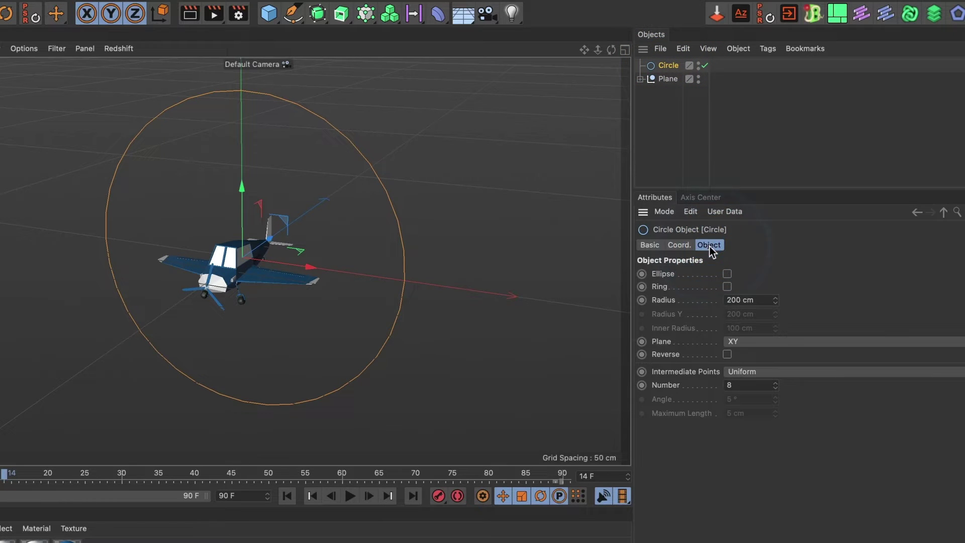
pyautogui.click(756, 341)
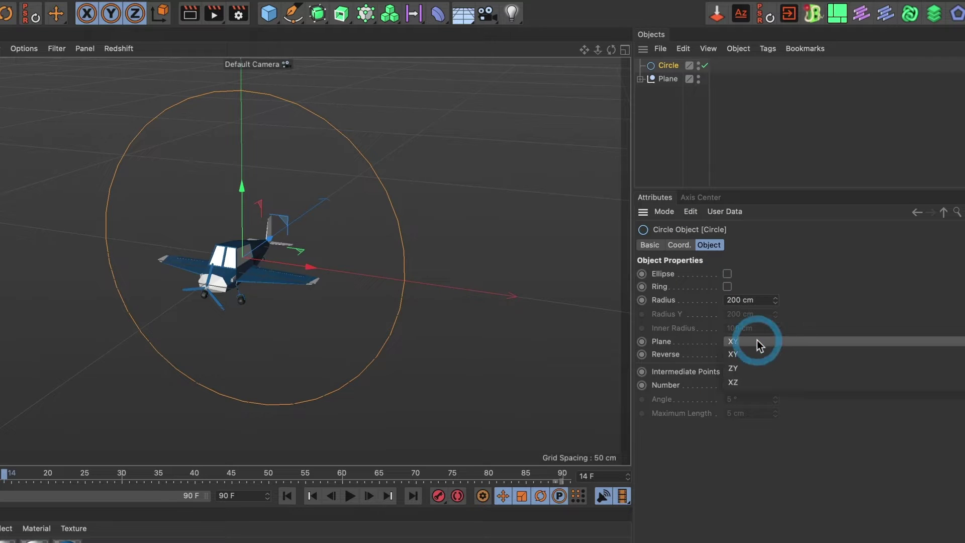
pyautogui.click(758, 381)
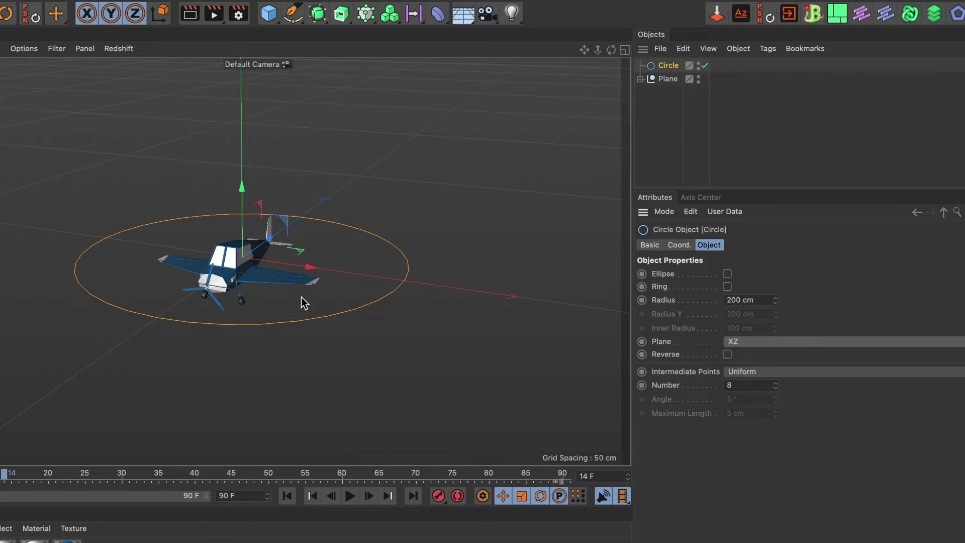
pyautogui.keyDown('alt'); pyautogui.moveTo(236, 284); pyautogui.dragTo(157, 278, button='right'); pyautogui.keyUp('alt')
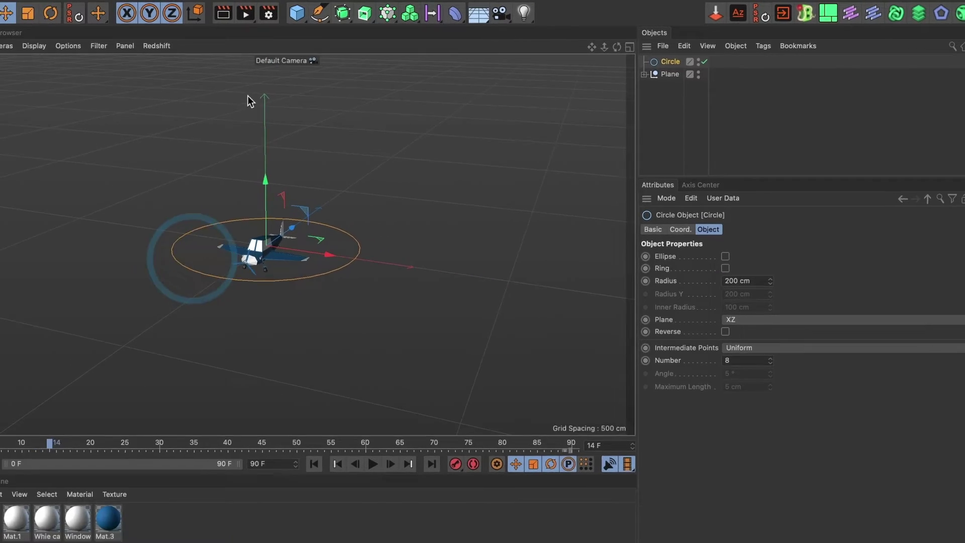
# Step: Scale the Circle up into a wide flat ring encircling the airplane
pyautogui.click(101, 12)
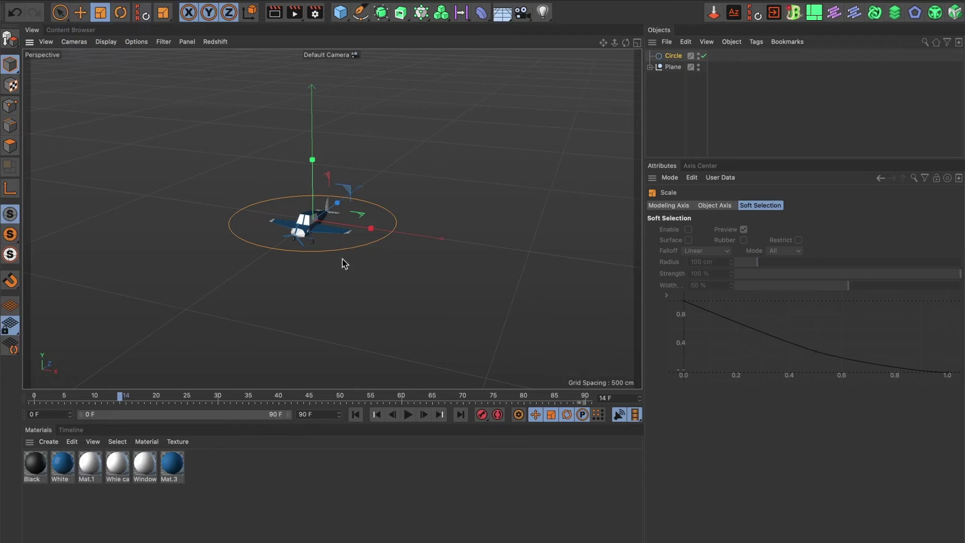
pyautogui.moveTo(335, 257); pyautogui.dragTo(482, 285)
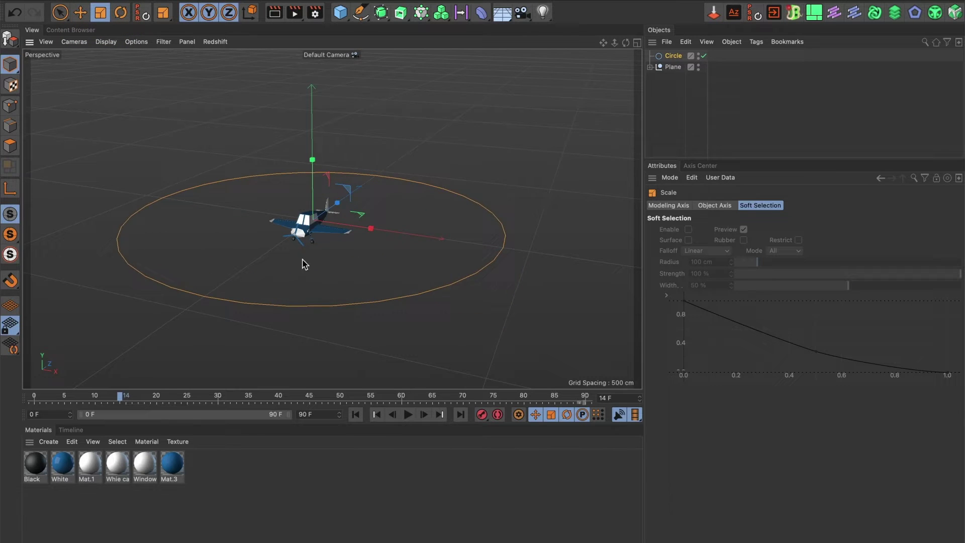
pyautogui.moveTo(302, 263); pyautogui.dragTo(609, 266)
pyautogui.keyDown('alt'); pyautogui.moveTo(382, 285); pyautogui.dragTo(393, 261); pyautogui.keyUp('alt')
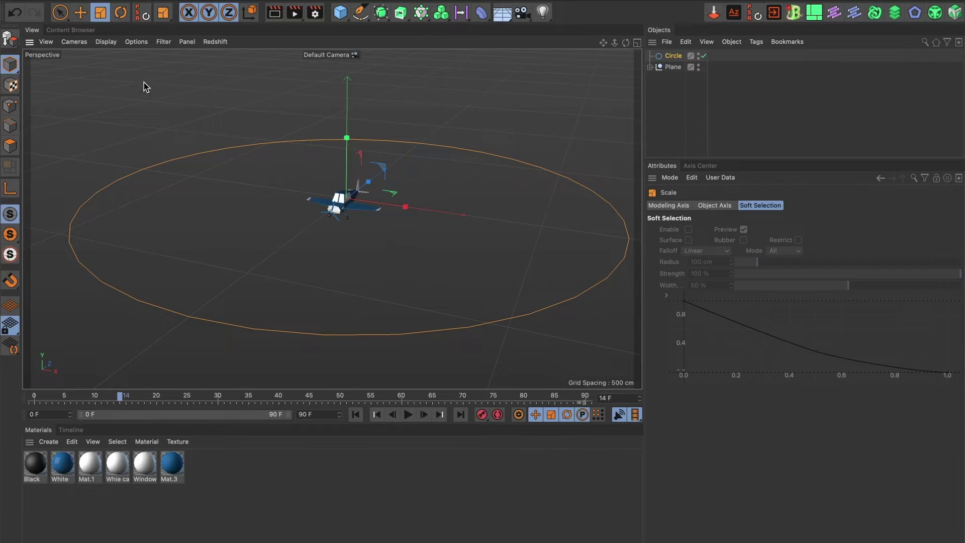
pyautogui.click(80, 12)
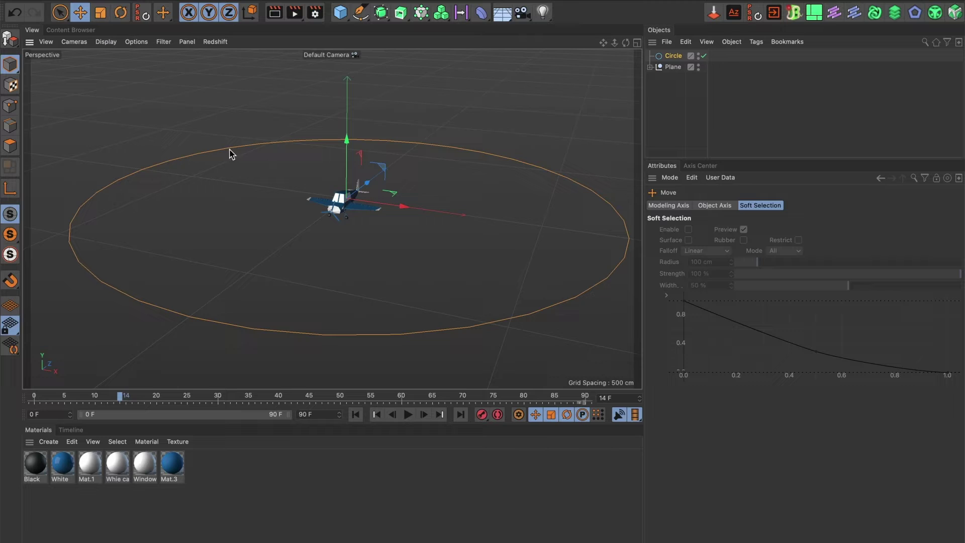
# Step: Make the Circle editable and lift two of its points about 118 cm along Y
pyautogui.click(9, 42)
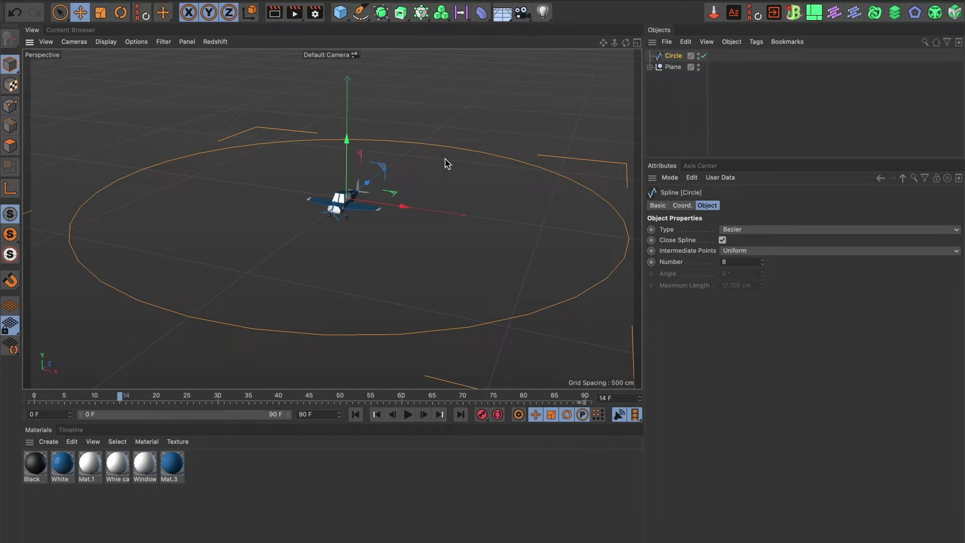
pyautogui.click(11, 106)
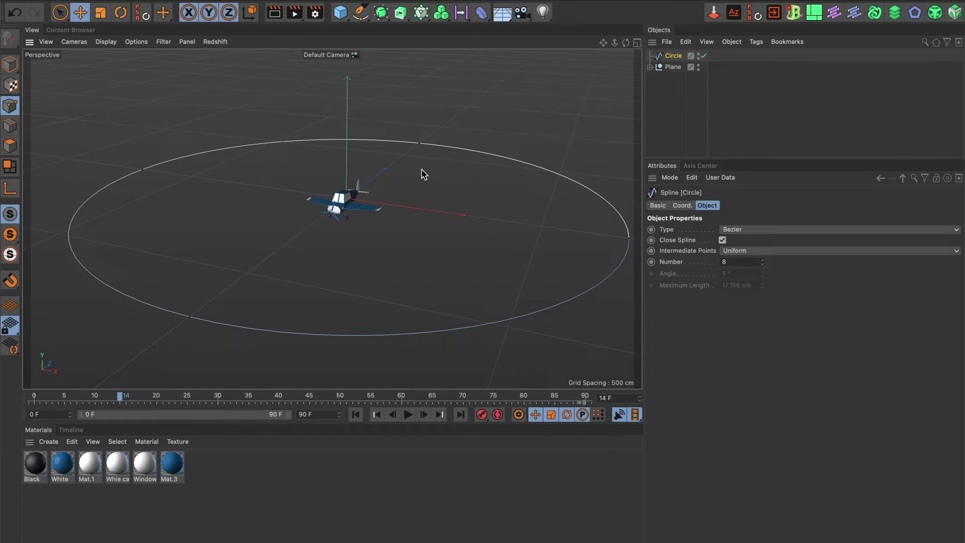
pyautogui.keyDown('shift'); pyautogui.click(420, 144); pyautogui.keyUp('shift')
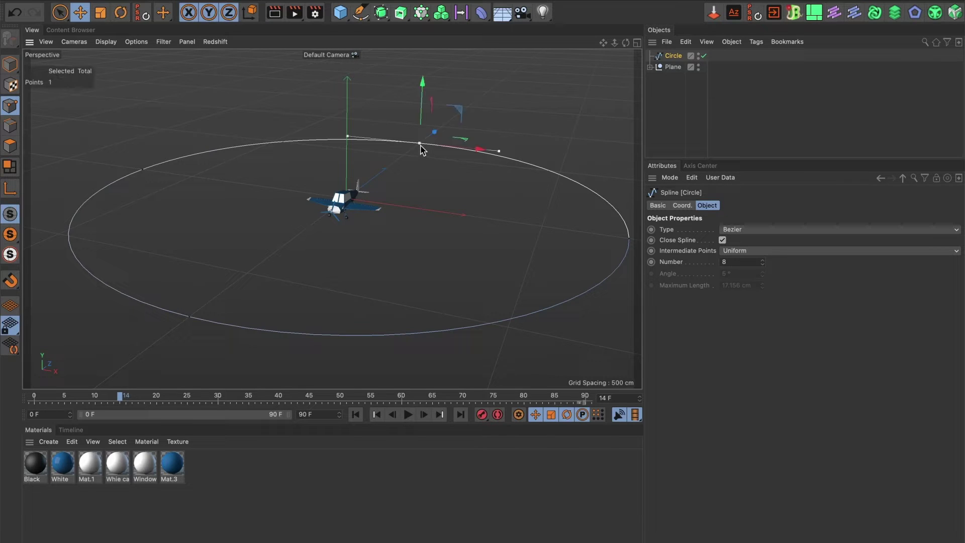
pyautogui.keyDown('shift'); pyautogui.click(190, 317); pyautogui.keyUp('shift')
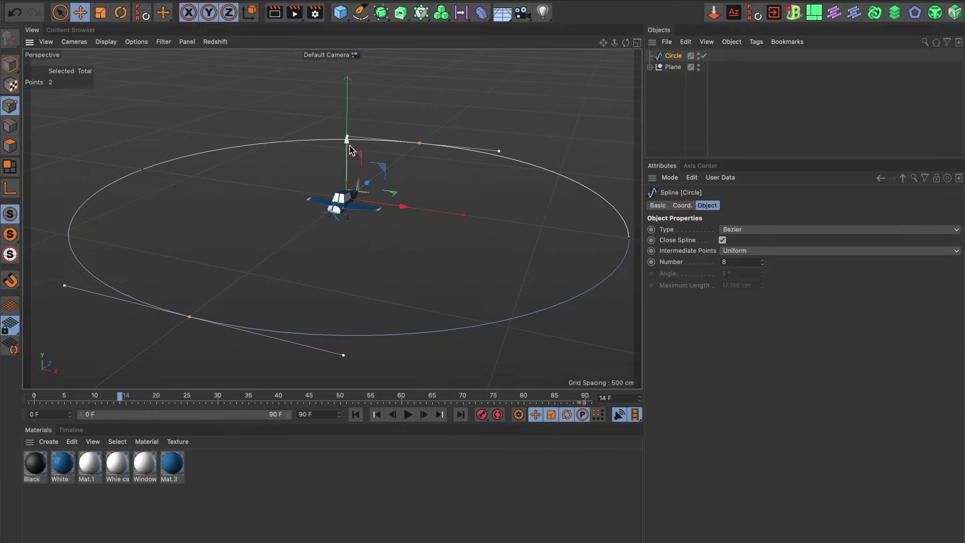
pyautogui.moveTo(349, 146); pyautogui.dragTo(350, 104)
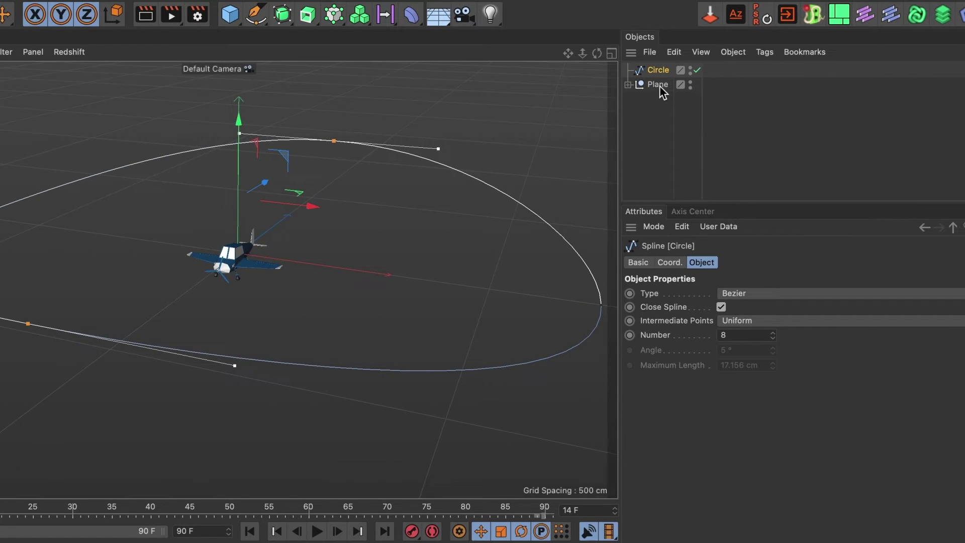
# Step: Attach an Align to Spline tag to Plane via Animation Tags
pyautogui.click(657, 84)
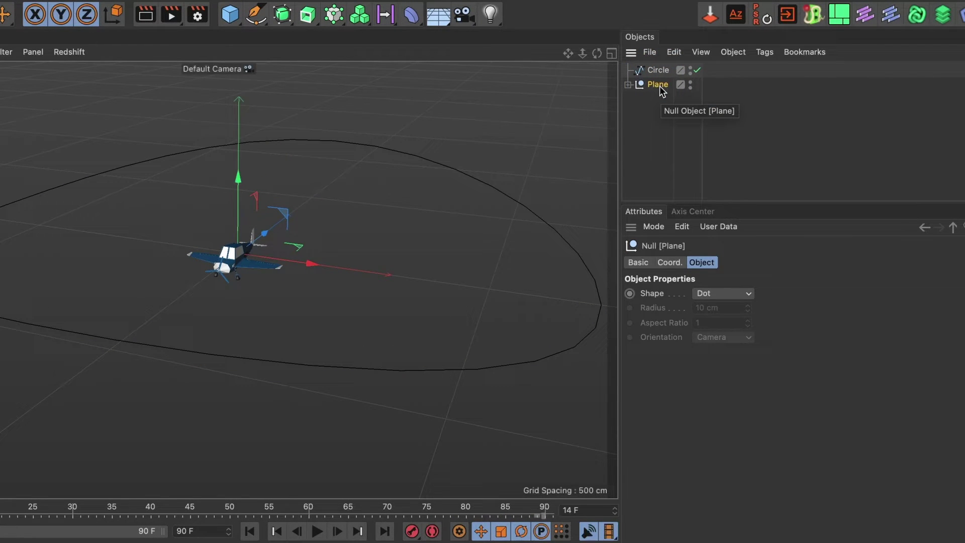
pyautogui.rightClick(659, 86)
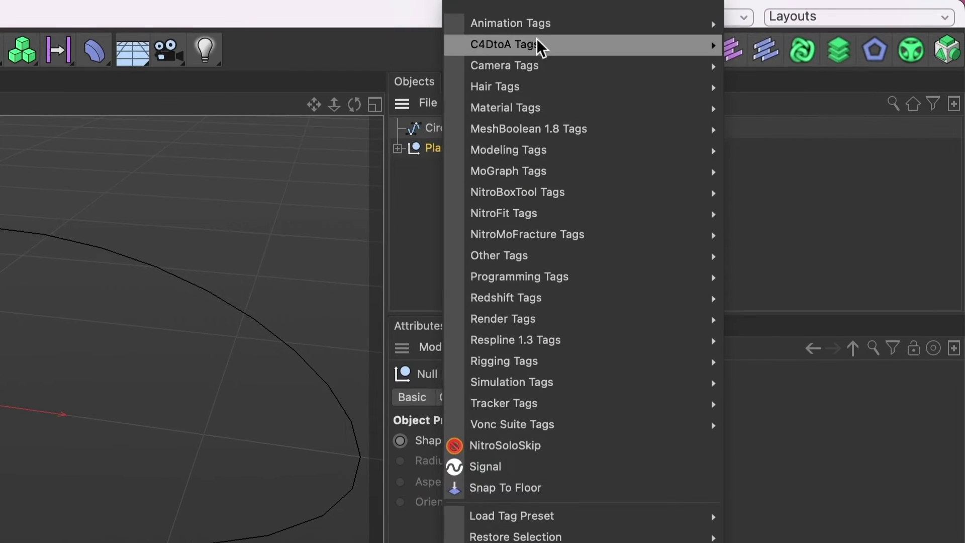
pyautogui.moveTo(536, 26)
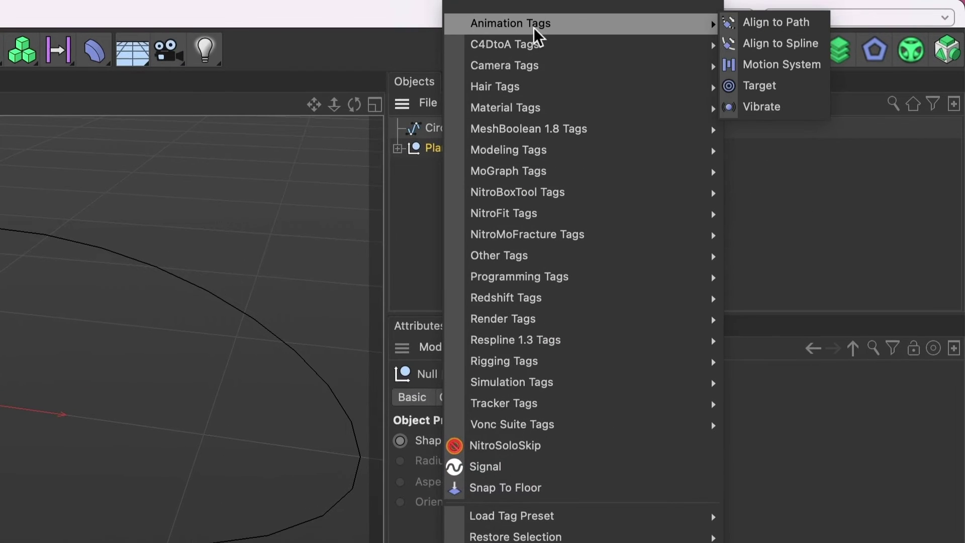
pyautogui.click(767, 44)
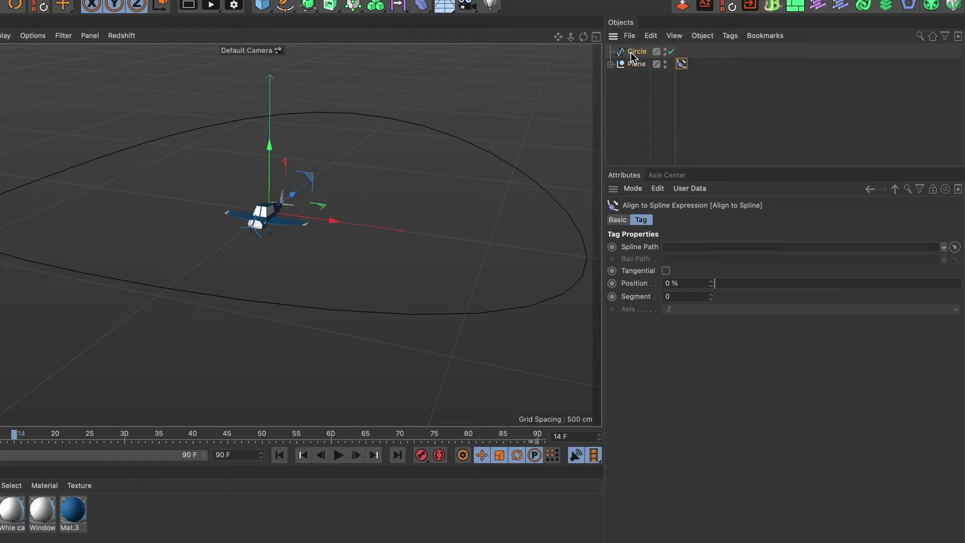
# Step: Set Circle as the tag's Spline Path, enable Tangential, and scrub Position to test
pyautogui.moveTo(632, 55); pyautogui.dragTo(674, 244)
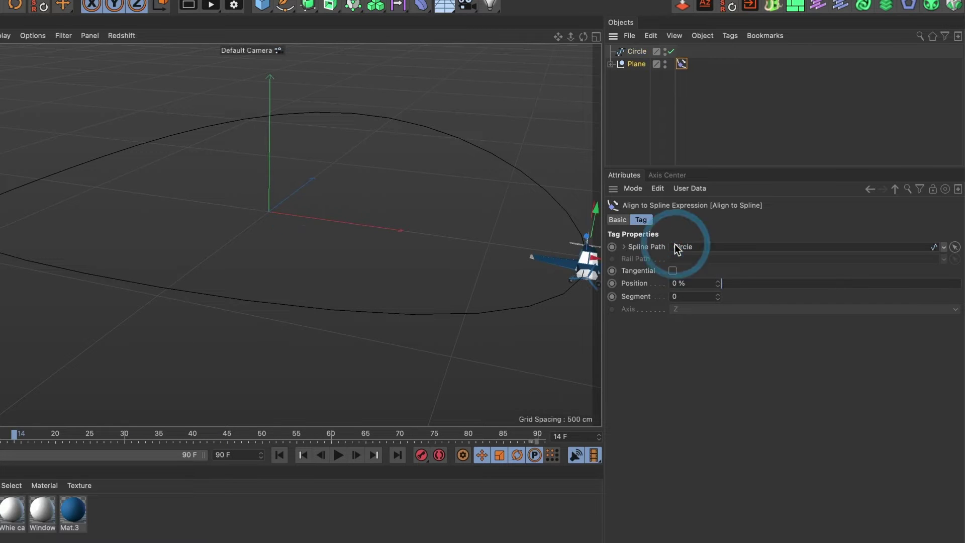
pyautogui.keyDown('alt'); pyautogui.moveTo(571, 273); pyautogui.dragTo(441, 230); pyautogui.keyUp('alt')
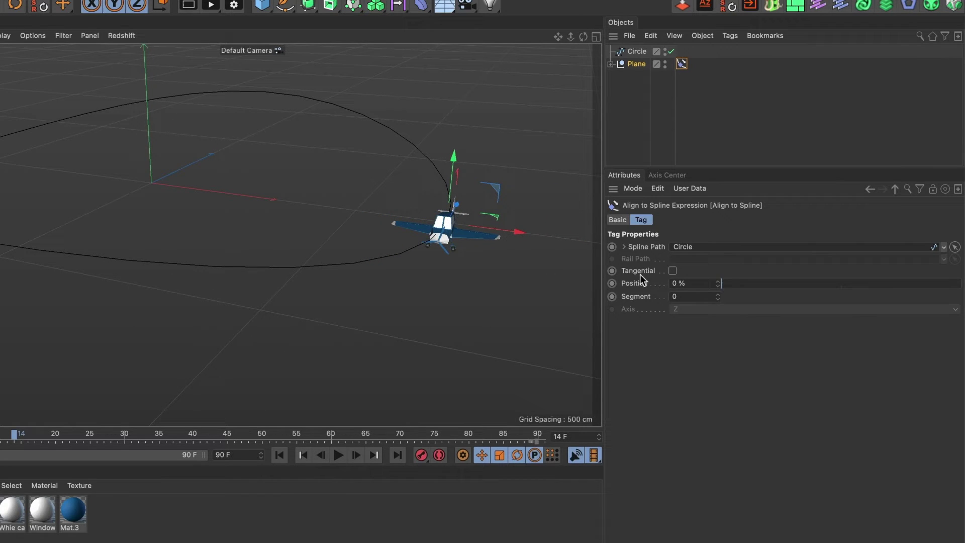
pyautogui.moveTo(729, 285); pyautogui.dragTo(962, 296)
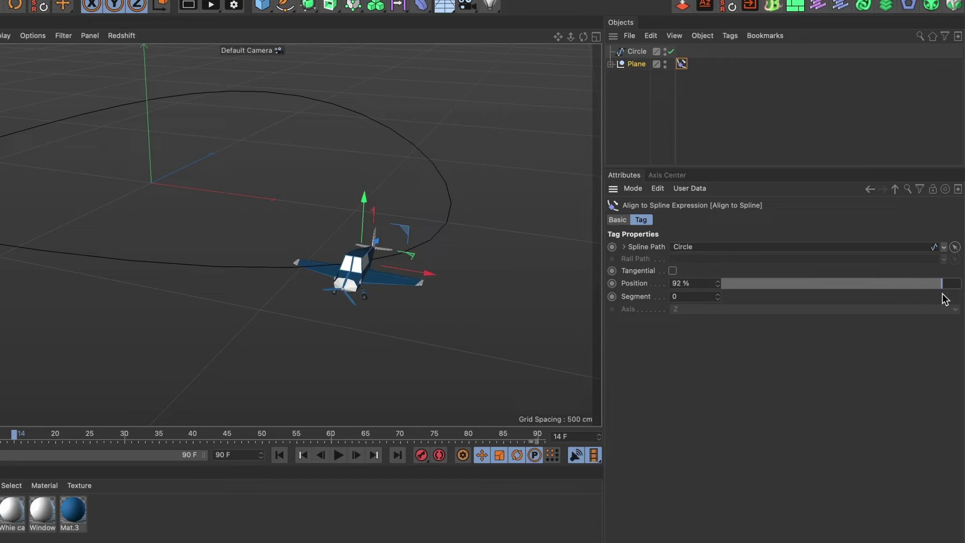
pyautogui.moveTo(942, 298); pyautogui.dragTo(764, 294)
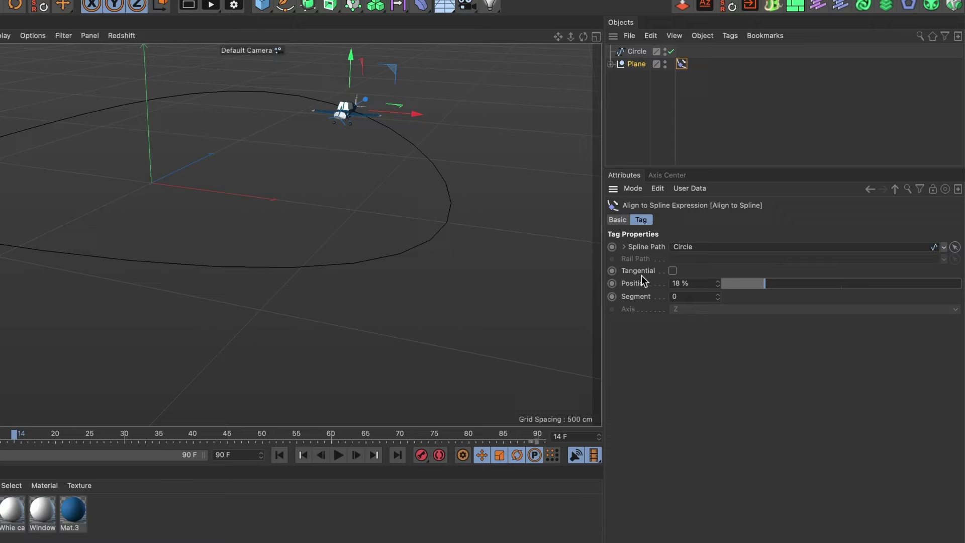
pyautogui.click(673, 271)
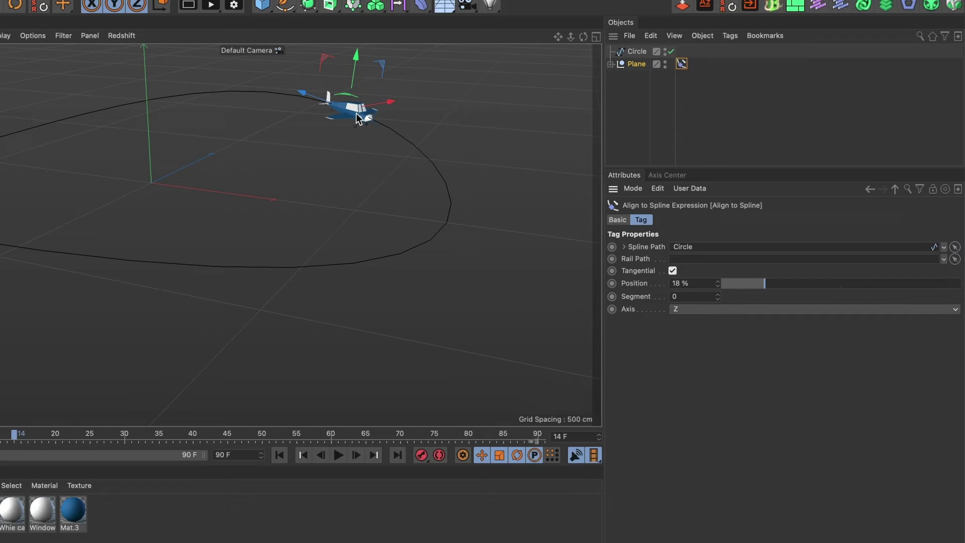
pyautogui.moveTo(763, 284); pyautogui.dragTo(961, 290)
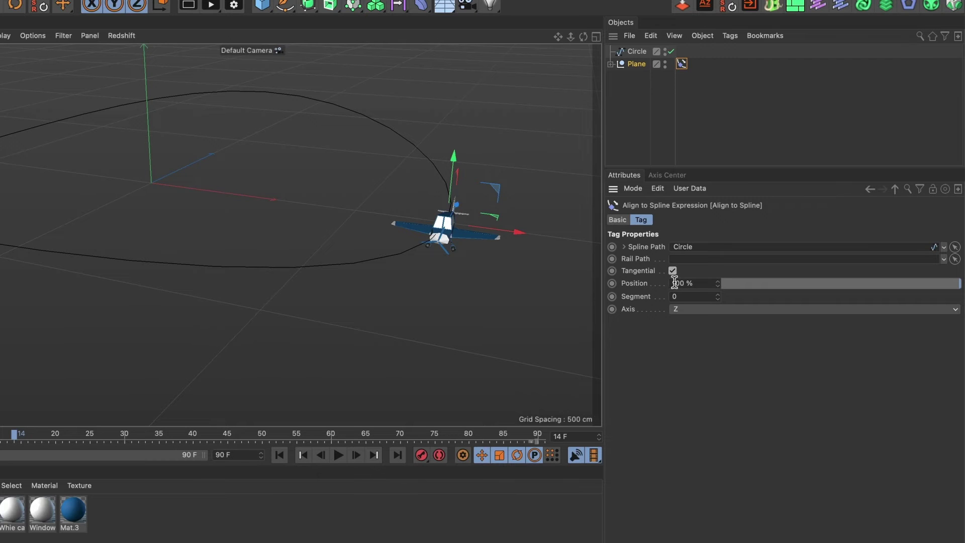
# Step: Keyframe Align to Spline Position at 100% on frame 0 and 0% on frame 90, then play it
pyautogui.moveTo(142, 446); pyautogui.dragTo(25, 454)
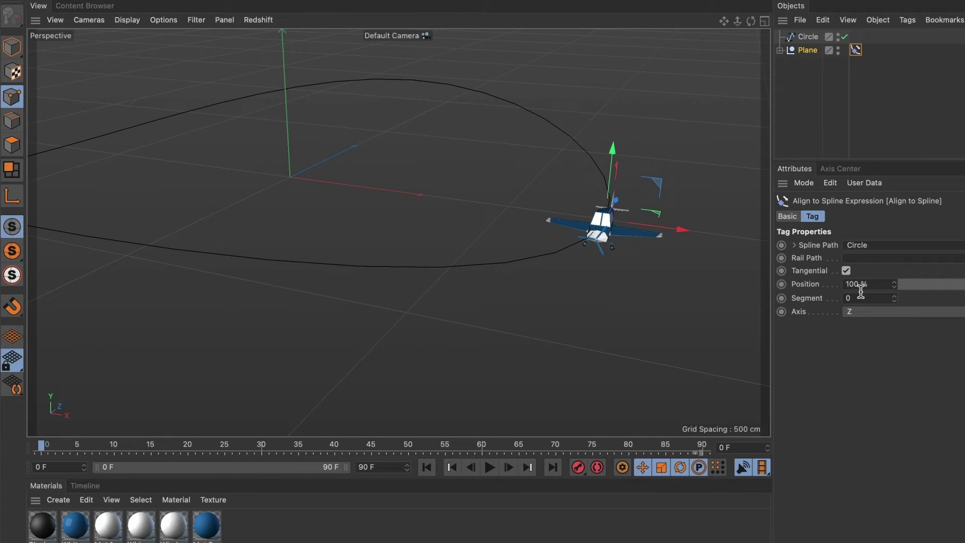
pyautogui.click(781, 285)
pyautogui.moveTo(40, 449); pyautogui.dragTo(716, 447)
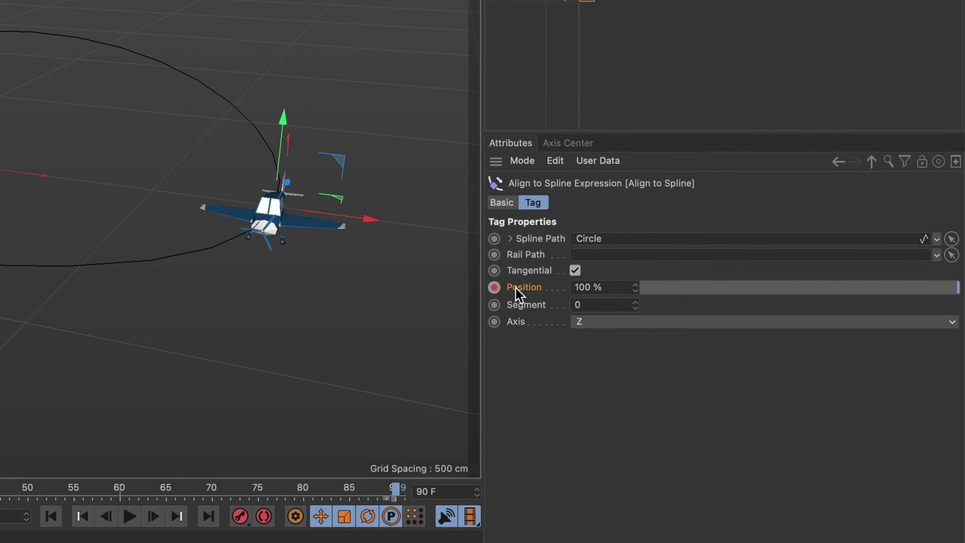
pyautogui.moveTo(943, 288); pyautogui.dragTo(632, 284)
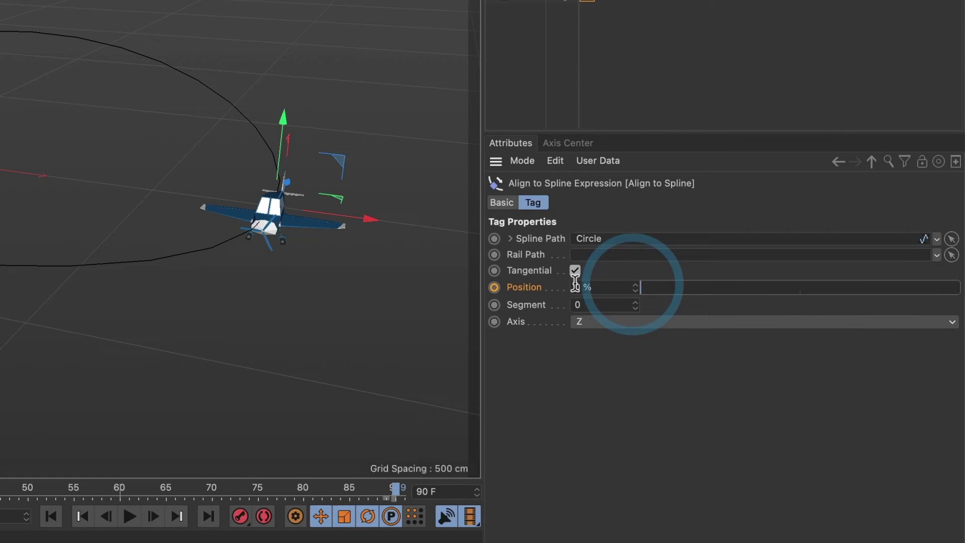
pyautogui.click(499, 288)
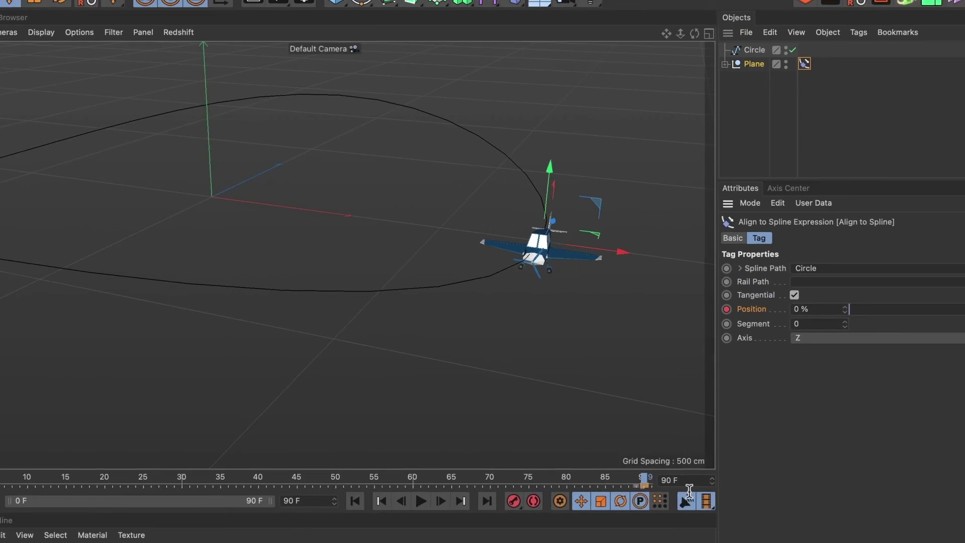
pyautogui.click(187, 513)
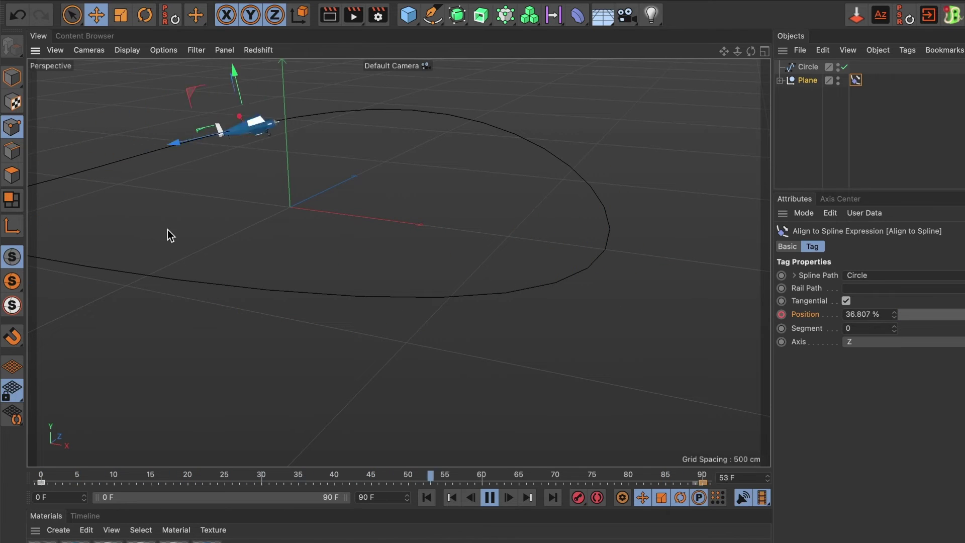
pyautogui.keyDown('alt'); pyautogui.moveTo(167, 230); pyautogui.dragTo(291, 264, button='middle'); pyautogui.keyUp('alt')
pyautogui.keyDown('alt'); pyautogui.moveTo(291, 264); pyautogui.dragTo(309, 249, button='right'); pyautogui.keyUp('alt')
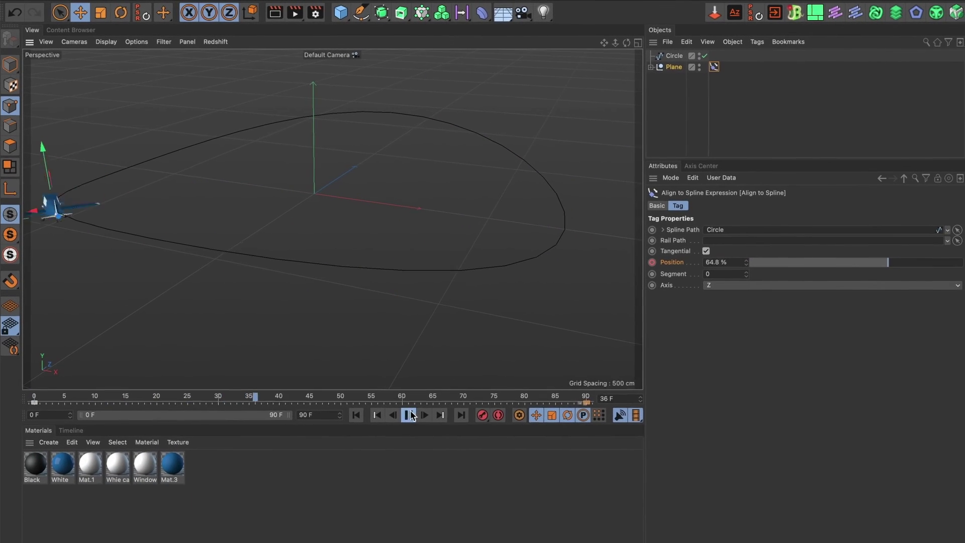
# Step: Set Linear interpolation on both the frame-90 and frame-0 path-position keys
pyautogui.click(411, 415)
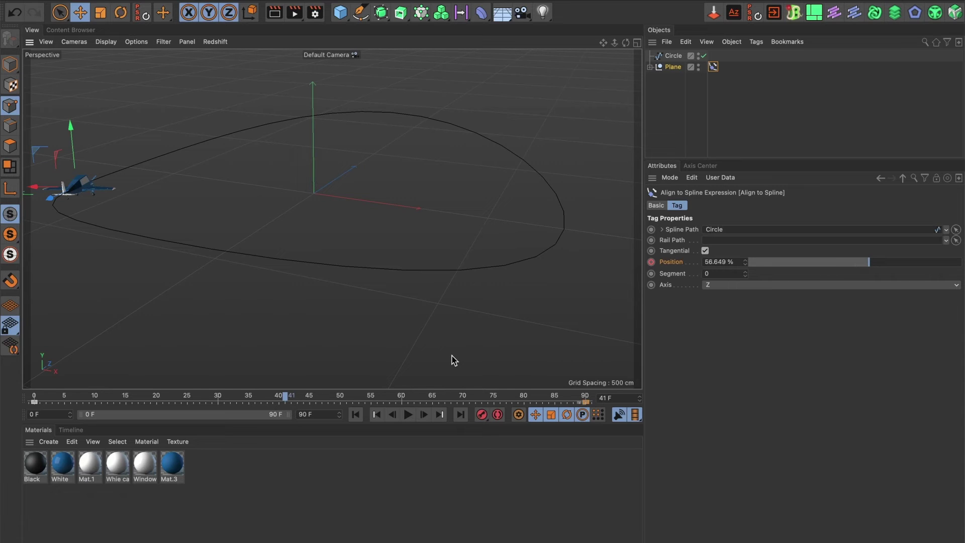
pyautogui.click(586, 401)
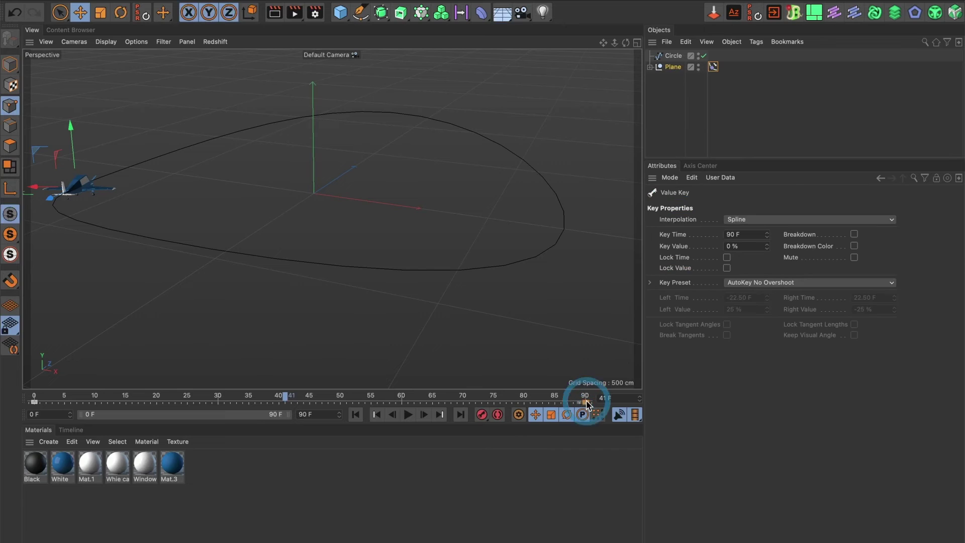
pyautogui.click(764, 222)
pyautogui.click(734, 242)
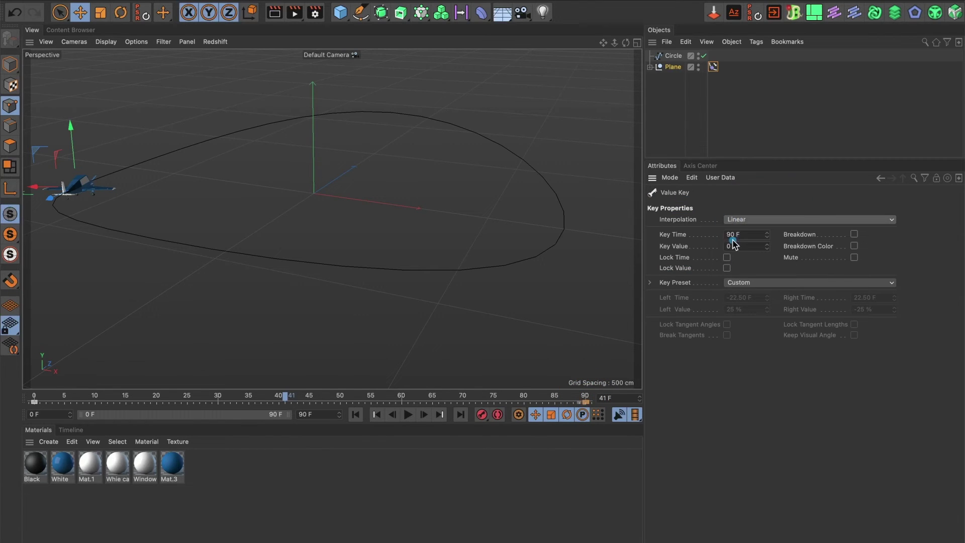
pyautogui.click(34, 402)
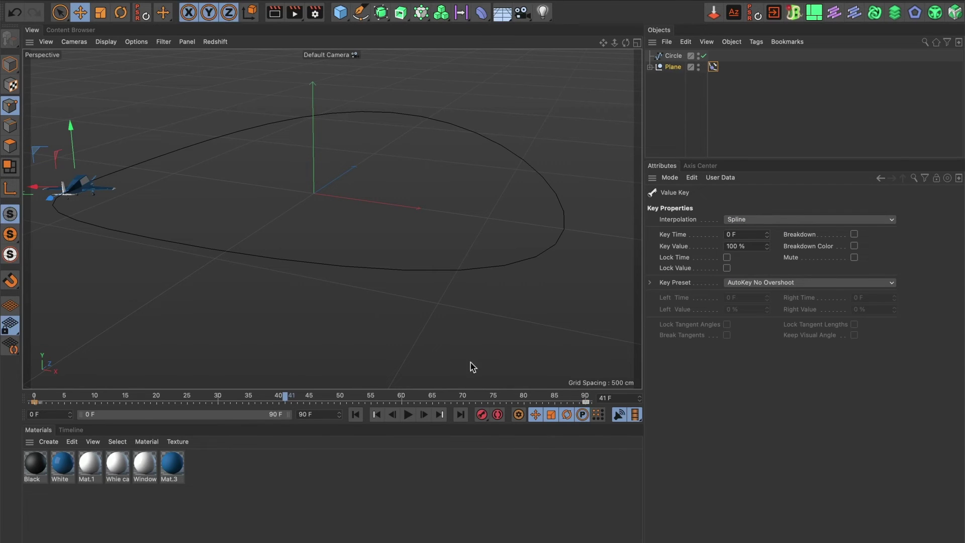
pyautogui.click(785, 221)
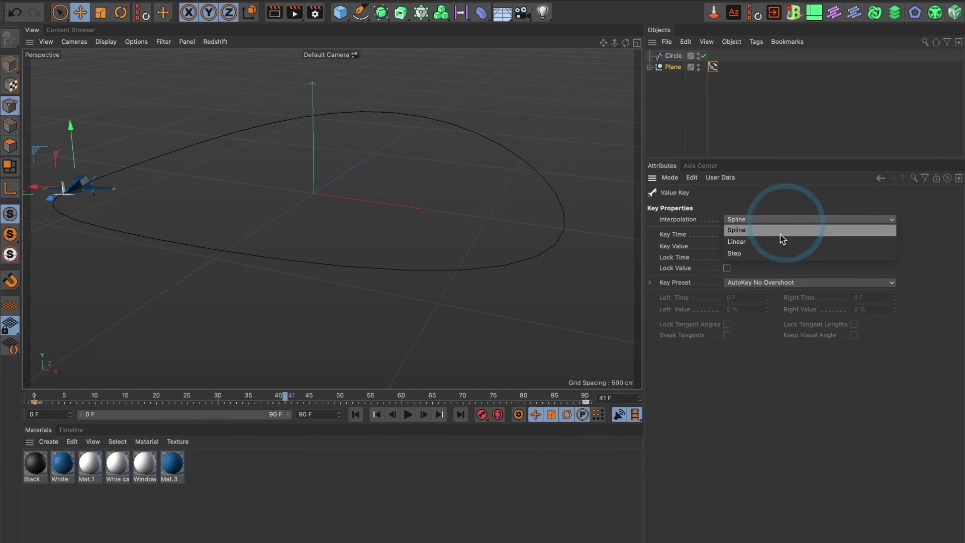
pyautogui.click(778, 237)
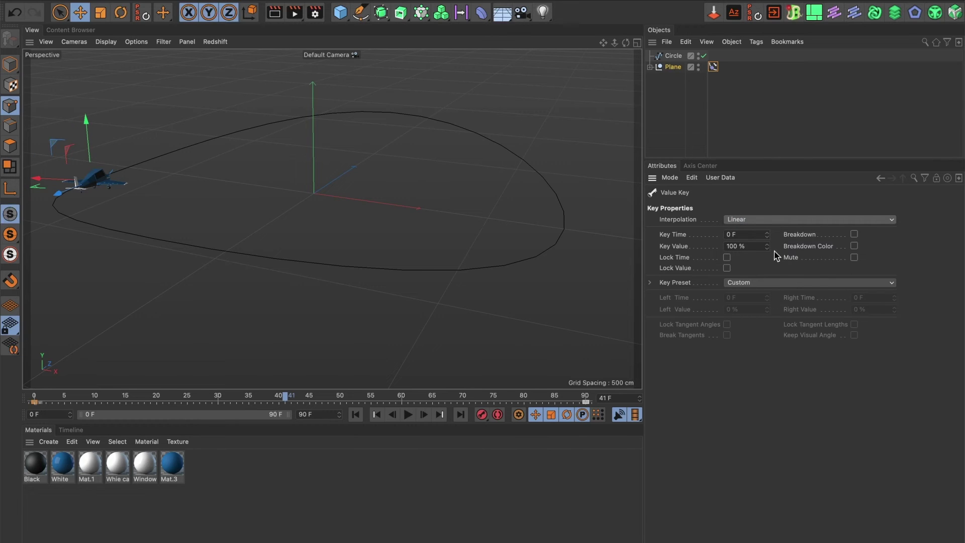
# Step: Play the animation to check the constant speed, then stop and return to frame 0
pyautogui.click(408, 415)
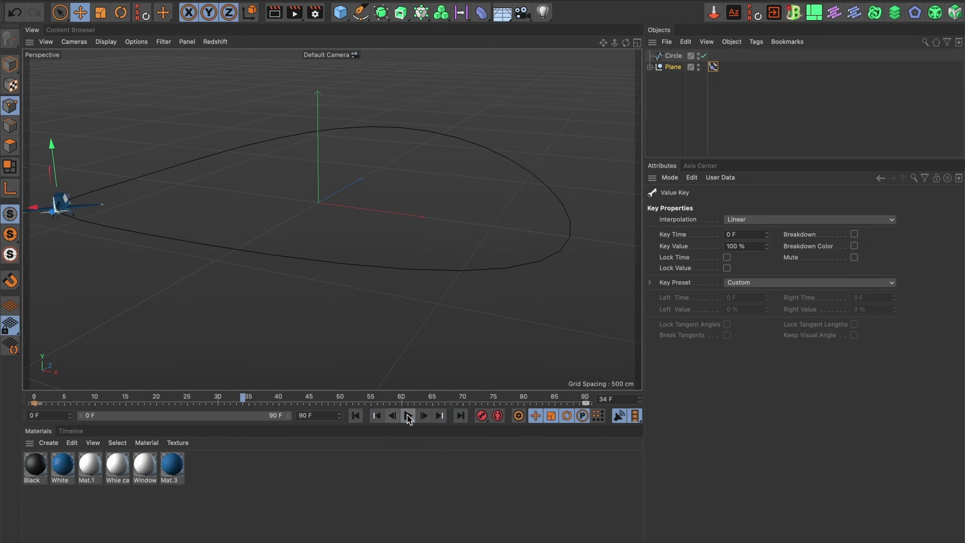
pyautogui.click(408, 415)
pyautogui.click(355, 415)
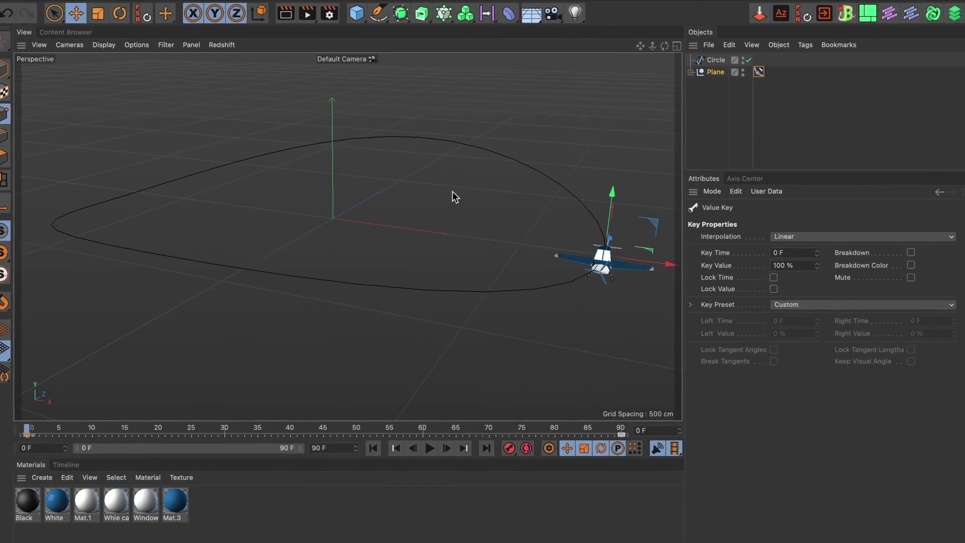
# Step: Create an XZ-plane Helix with 564 cm start radius, 222 cm end radius and 353 cm height
pyautogui.click(364, 19)
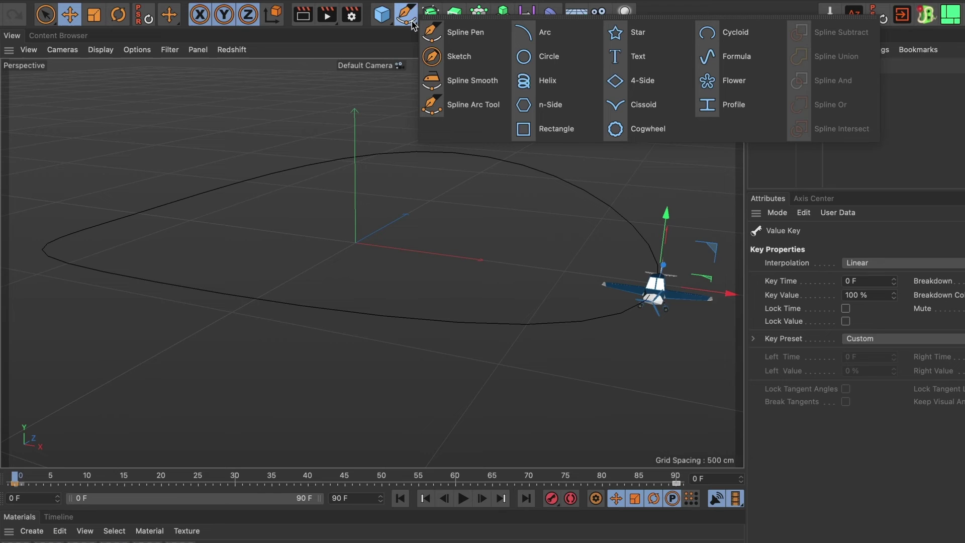
pyautogui.click(538, 79)
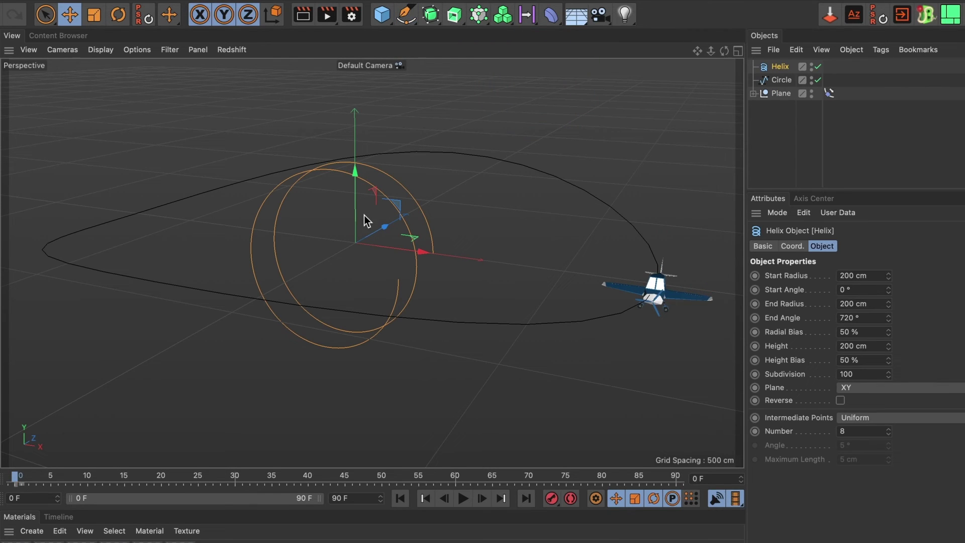
pyautogui.click(872, 388)
pyautogui.click(870, 417)
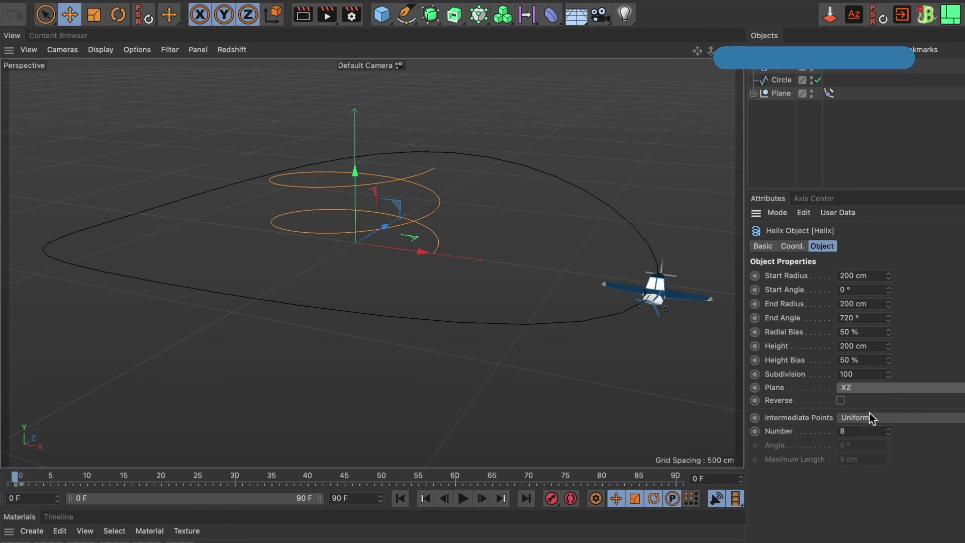
pyautogui.moveTo(887, 275); pyautogui.dragTo(888, 256)
pyautogui.moveTo(888, 290)
pyautogui.mouseDown()
pyautogui.moveTo(888, 301)
pyautogui.moveTo(888, 293)
pyautogui.mouseUp()
pyautogui.moveTo(889, 347); pyautogui.dragTo(889, 347)
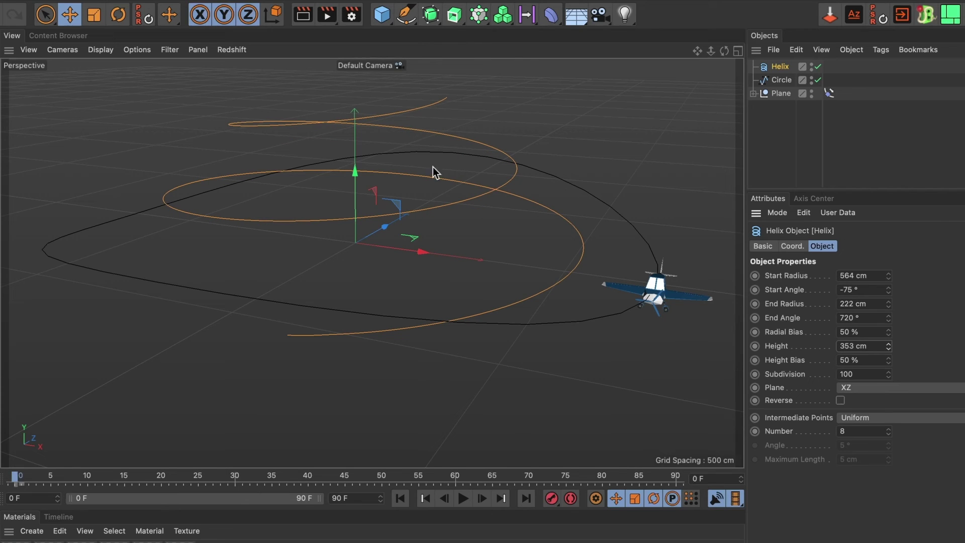
# Step: Put the Helix into the Align to Spline tag's Spline Path and play the flight
pyautogui.click(829, 94)
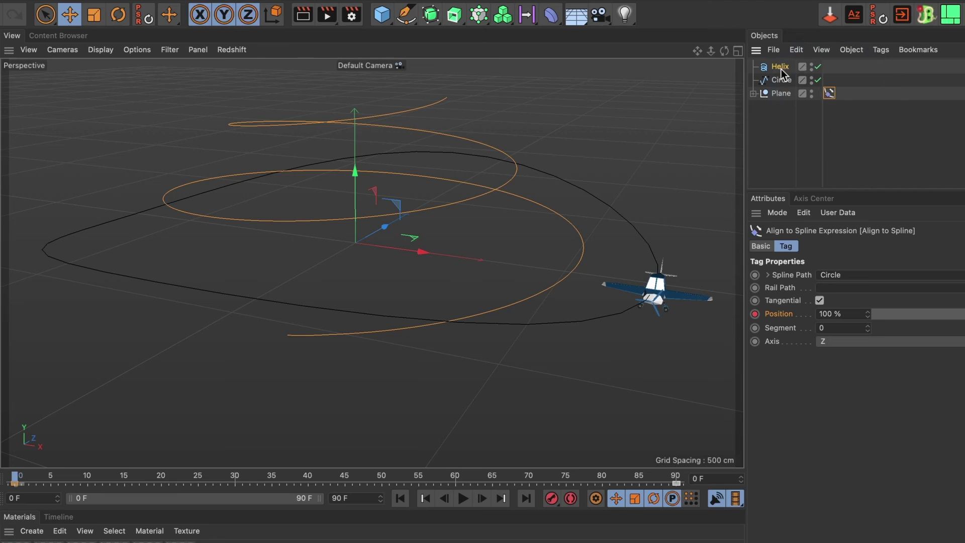
pyautogui.moveTo(780, 71); pyautogui.dragTo(846, 280)
pyautogui.click(844, 277)
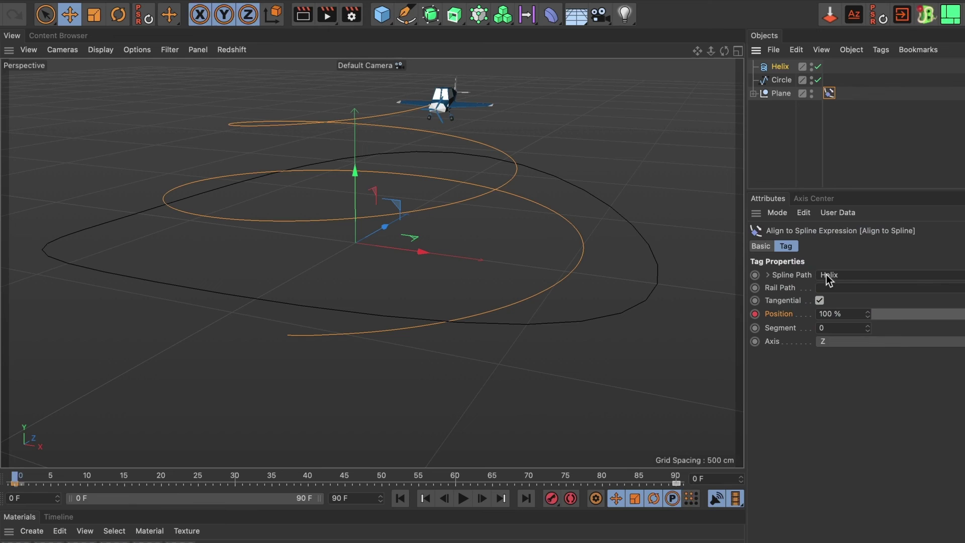
pyautogui.click(463, 499)
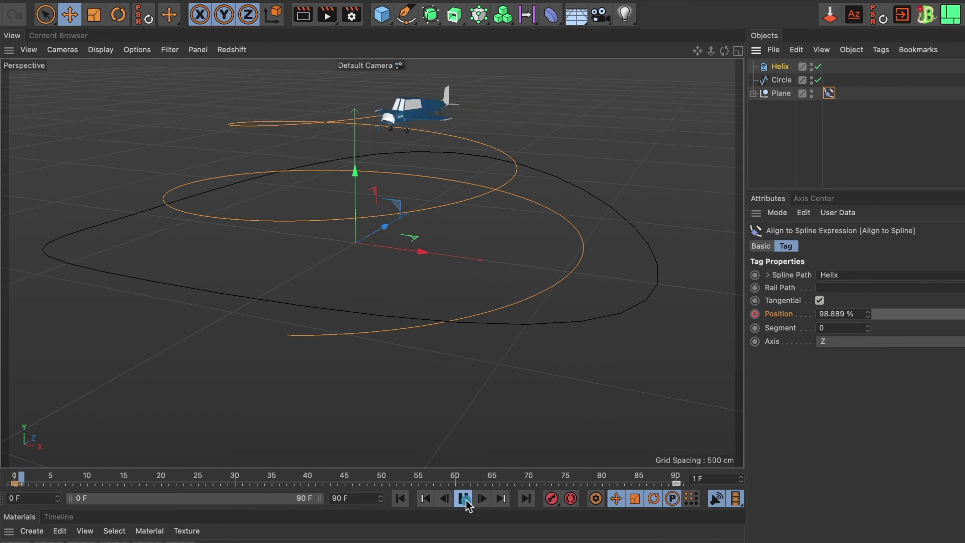